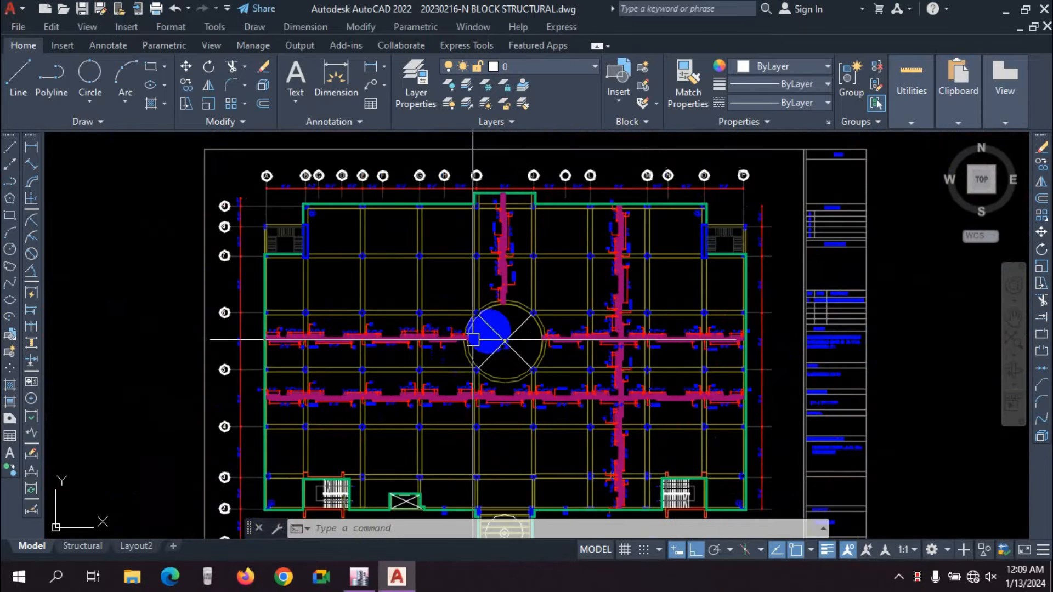
Examine the structural floor plans and the column of detail sheets in the block structural drawing
{"action": "scroll", "coordinate": [384, 383], "scroll_direction": "up", "scroll_amount": 4}
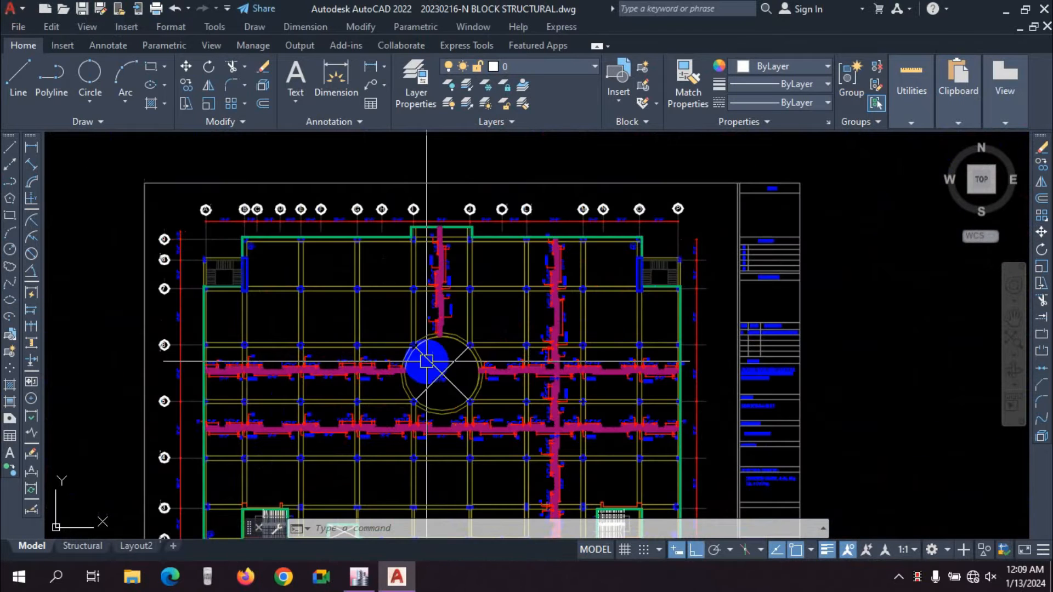
{"action": "scroll", "coordinate": [442, 386], "scroll_direction": "down", "scroll_amount": 4}
{"action": "middle_click_drag", "start_coordinate": [500, 278], "coordinate": [491, 454]}
{"action": "middle_click_drag", "start_coordinate": [540, 296], "coordinate": [501, 463]}
{"action": "middle_click_drag", "start_coordinate": [500, 273], "coordinate": [516, 422]}
{"action": "scroll", "coordinate": [400, 181], "scroll_direction": "up", "scroll_amount": 5}
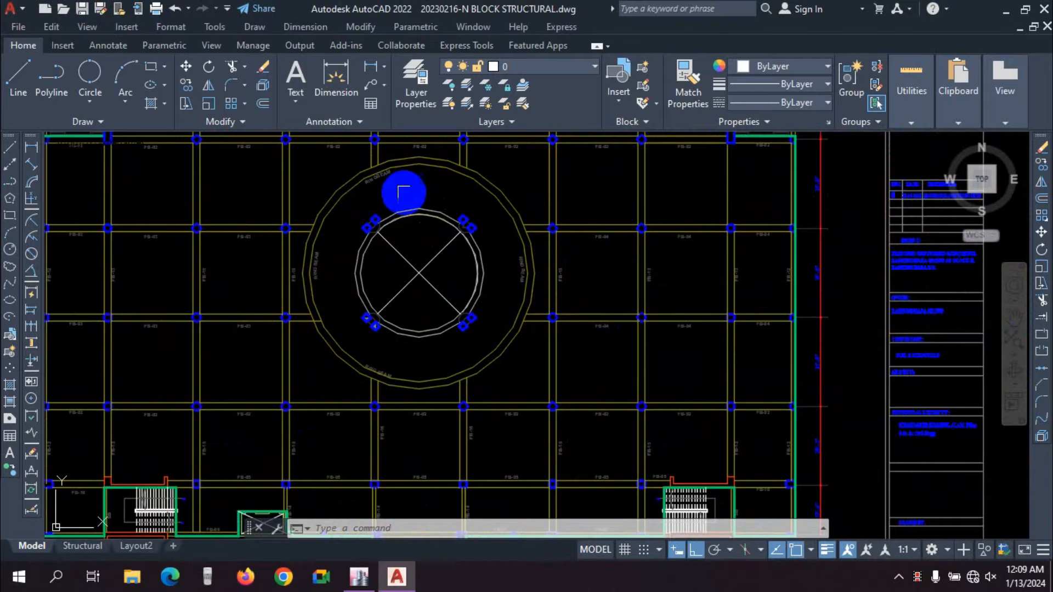
{"action": "middle_click_drag", "start_coordinate": [404, 192], "coordinate": [428, 300]}
{"action": "scroll", "coordinate": [393, 267], "scroll_direction": "down", "scroll_amount": 4}
{"action": "mouse_move", "coordinate": [709, 399]}
{"action": "middle_mouse_down"}
{"action": "mouse_move", "coordinate": [569, 350]}
{"action": "mouse_move", "coordinate": [557, 419]}
{"action": "middle_mouse_up"}
{"action": "scroll", "coordinate": [444, 291], "scroll_direction": "down", "scroll_amount": 4}
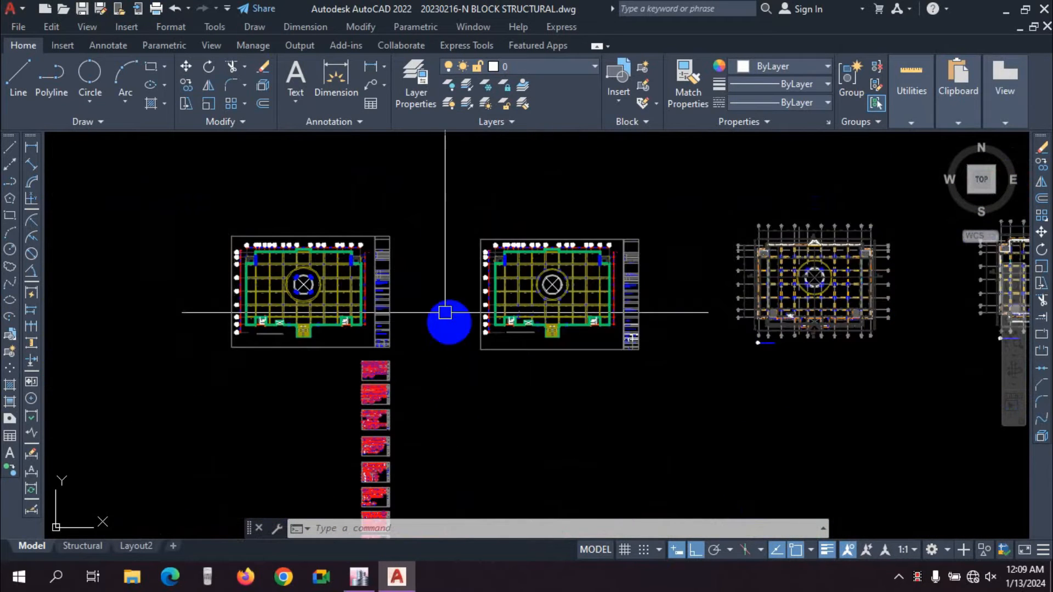
{"action": "middle_click_drag", "start_coordinate": [477, 476], "coordinate": [520, 383]}
{"action": "middle_click_drag", "start_coordinate": [513, 517], "coordinate": [580, 418]}
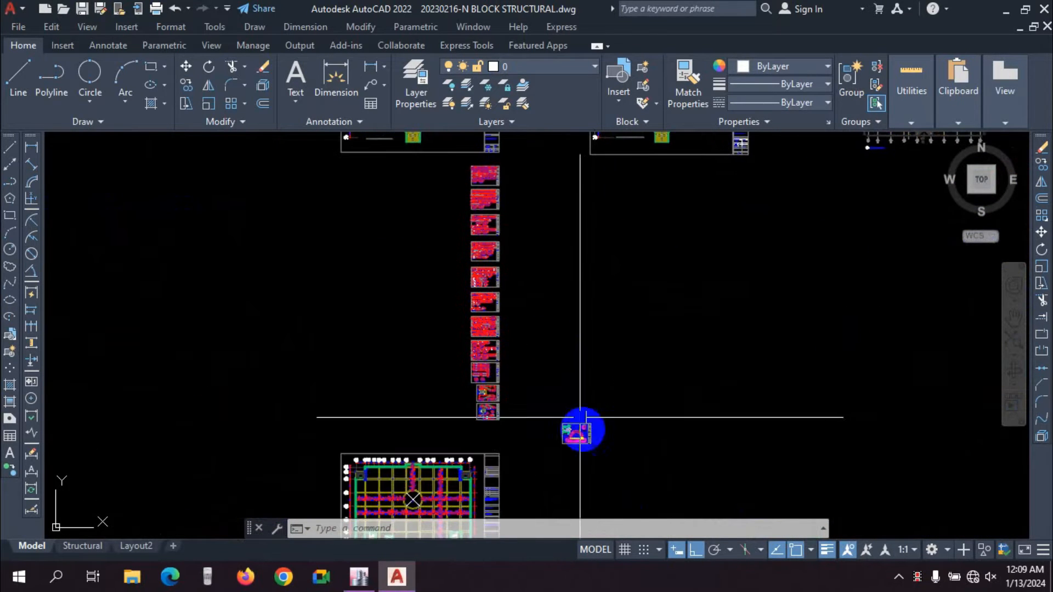
{"action": "middle_click_drag", "start_coordinate": [578, 478], "coordinate": [548, 447]}
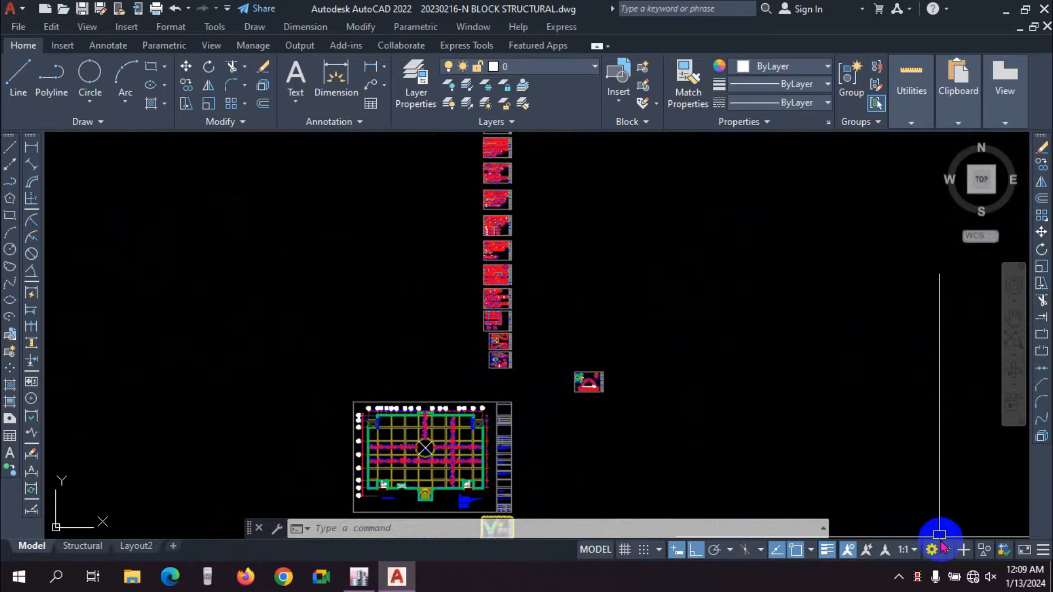
Examine the dome sheet, covering the dome plan and the arch profile and reinforcement in section X1-X1
{"action": "scroll", "coordinate": [572, 372], "scroll_direction": "up", "scroll_amount": 4}
{"action": "scroll", "coordinate": [572, 373], "scroll_direction": "up", "scroll_amount": 6}
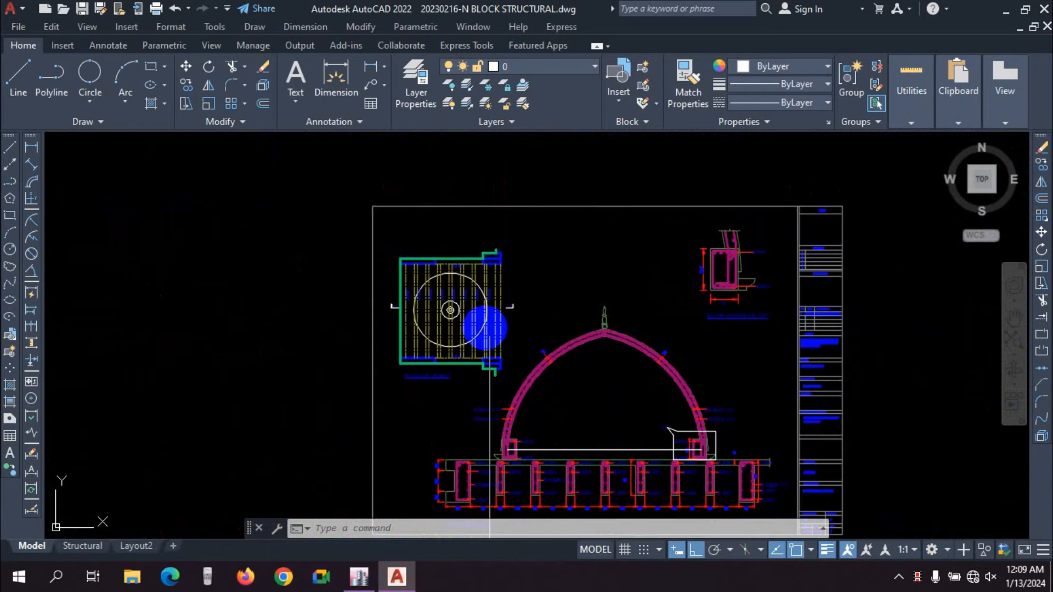
{"action": "scroll", "coordinate": [483, 324], "scroll_direction": "down", "scroll_amount": 5}
{"action": "scroll", "coordinate": [516, 356], "scroll_direction": "up", "scroll_amount": 8}
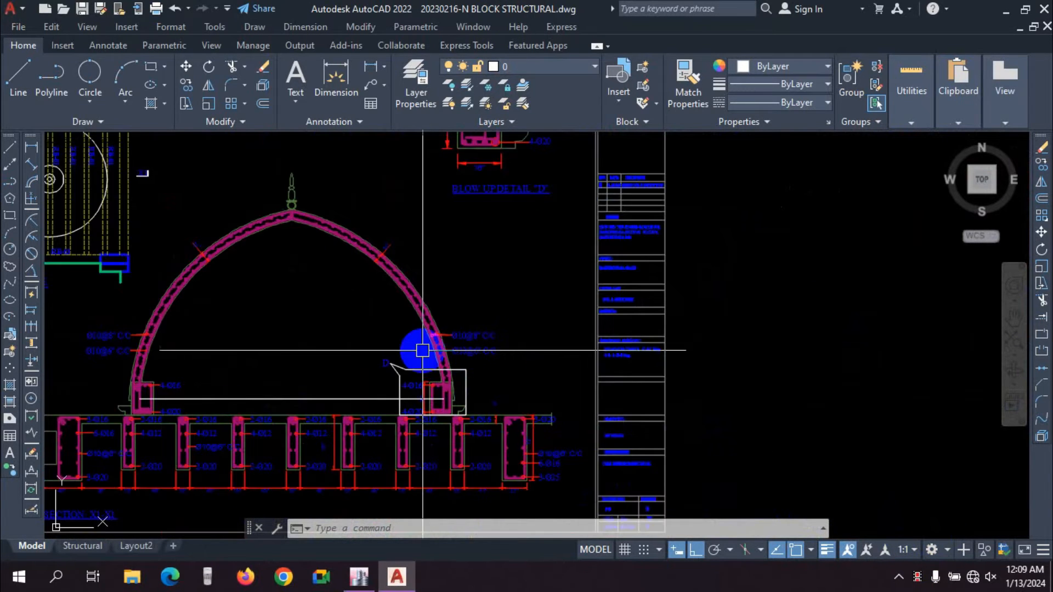
{"action": "scroll", "coordinate": [428, 346], "scroll_direction": "down", "scroll_amount": 3}
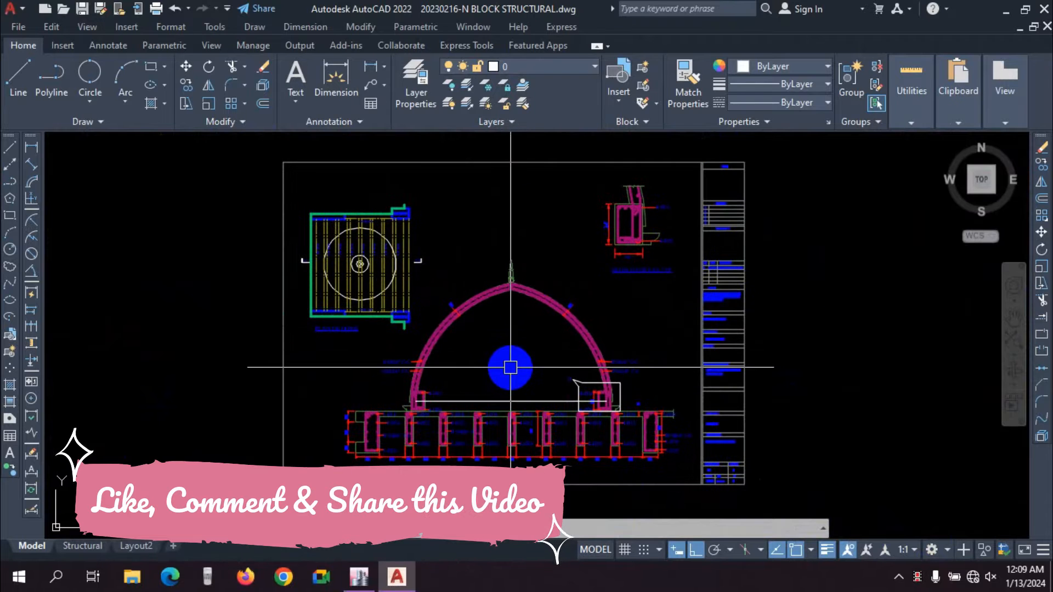
{"action": "scroll", "coordinate": [508, 306], "scroll_direction": "up", "scroll_amount": 5}
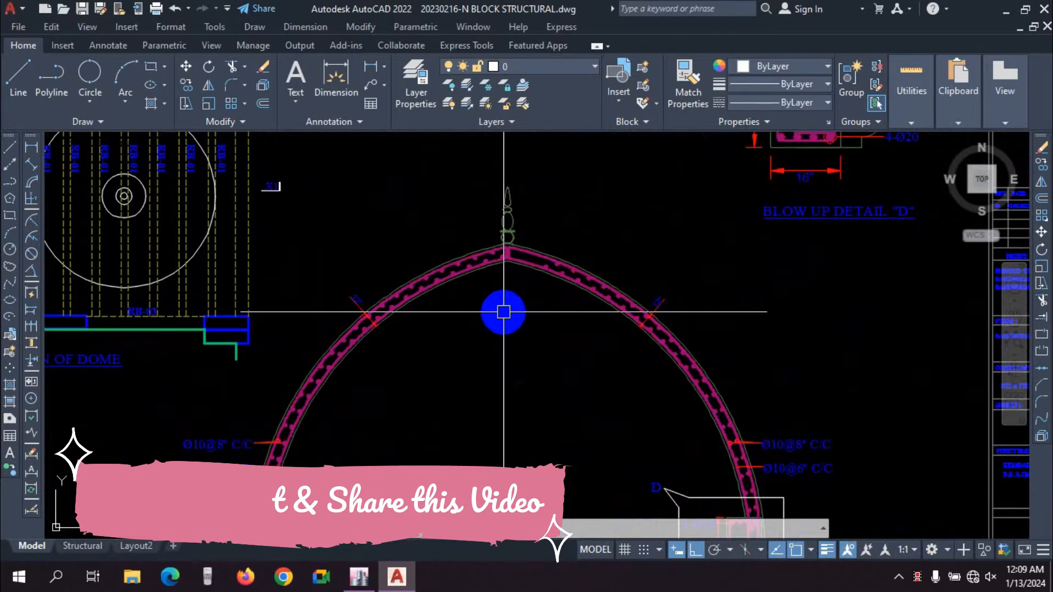
{"action": "scroll", "coordinate": [508, 306], "scroll_direction": "down", "scroll_amount": 2}
{"action": "middle_click_drag", "start_coordinate": [511, 401], "coordinate": [496, 237]}
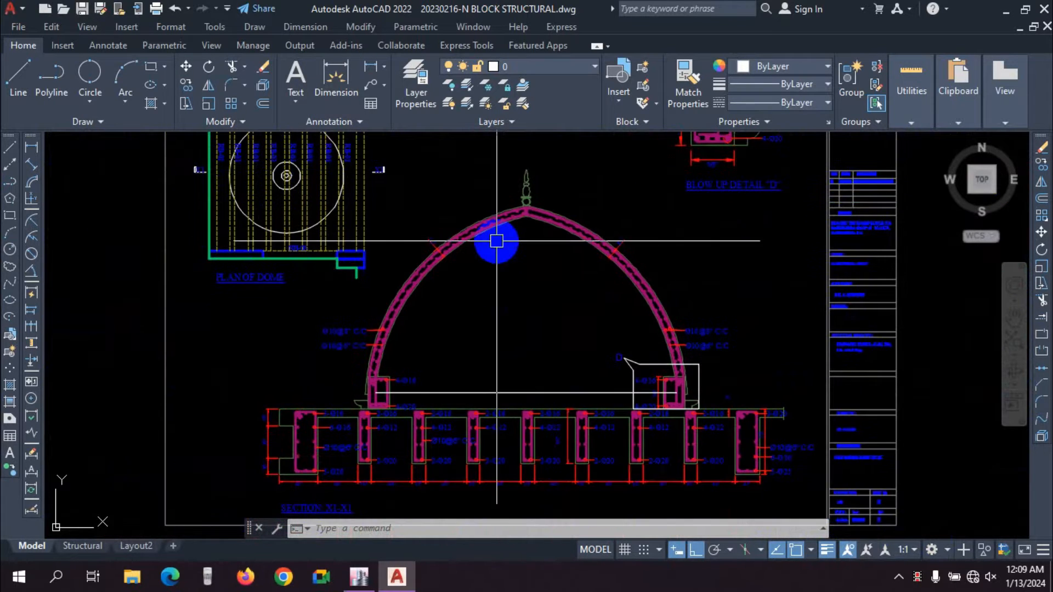
{"action": "scroll", "coordinate": [517, 247], "scroll_direction": "up", "scroll_amount": 5}
{"action": "scroll", "coordinate": [448, 339], "scroll_direction": "down", "scroll_amount": 3}
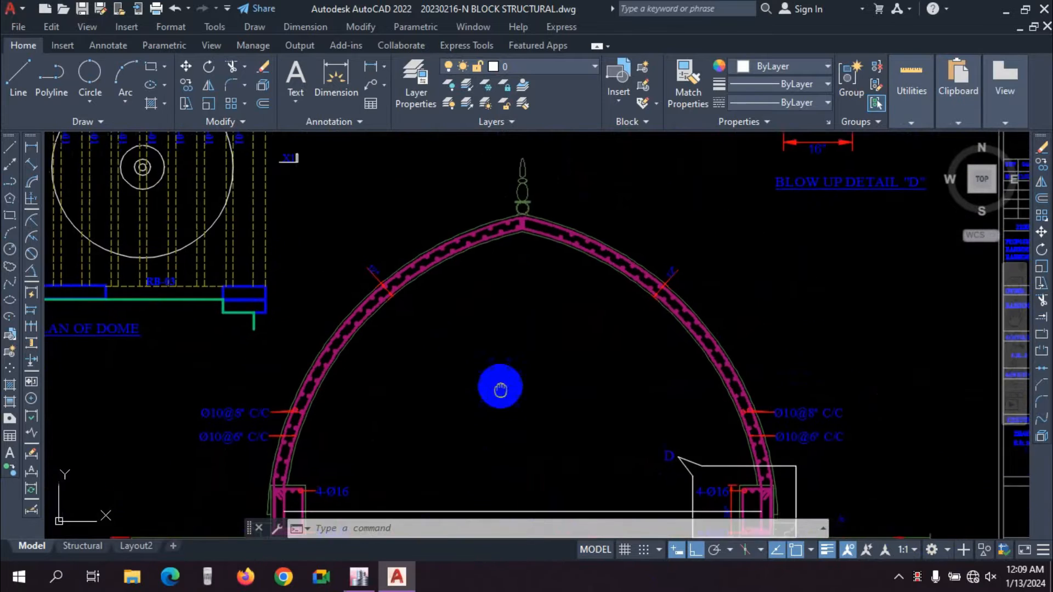
{"action": "scroll", "coordinate": [503, 335], "scroll_direction": "down", "scroll_amount": 2}
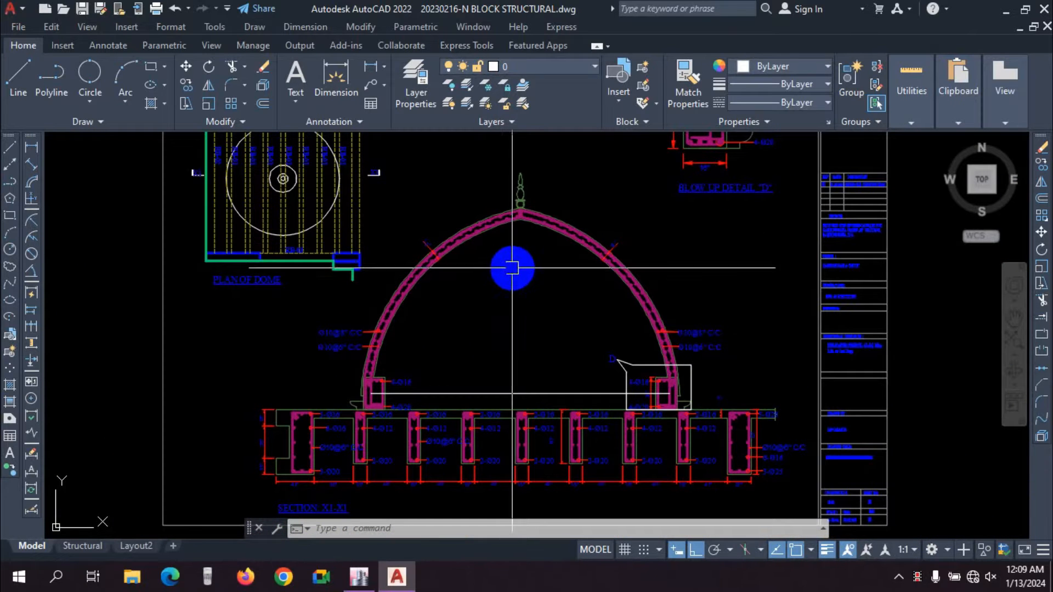
{"action": "scroll", "coordinate": [540, 302], "scroll_direction": "down", "scroll_amount": 2}
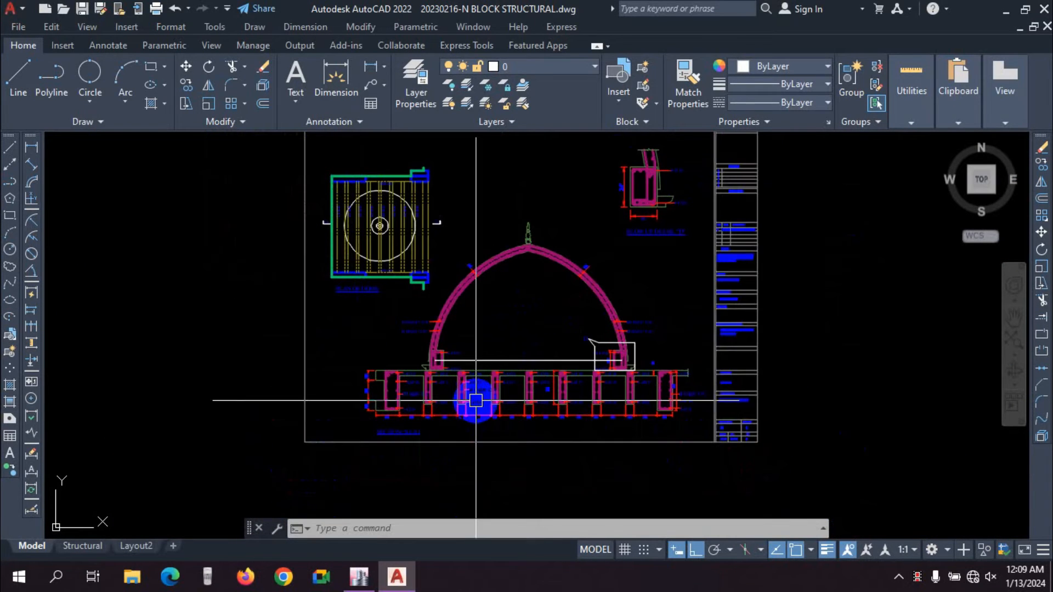
Switch to ETABS and inspect the frame model in the 3-D and elevation views, restoring the default 3-D view
{"action": "left_click", "coordinate": [359, 575]}
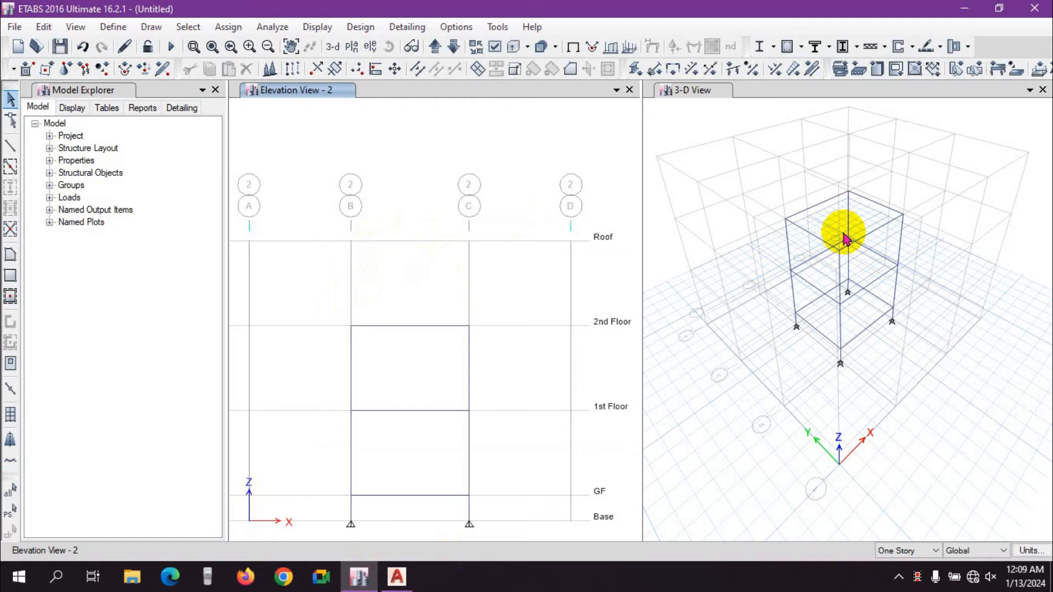
{"action": "left_click", "coordinate": [702, 91]}
{"action": "scroll", "coordinate": [891, 304], "scroll_direction": "up", "scroll_amount": 3}
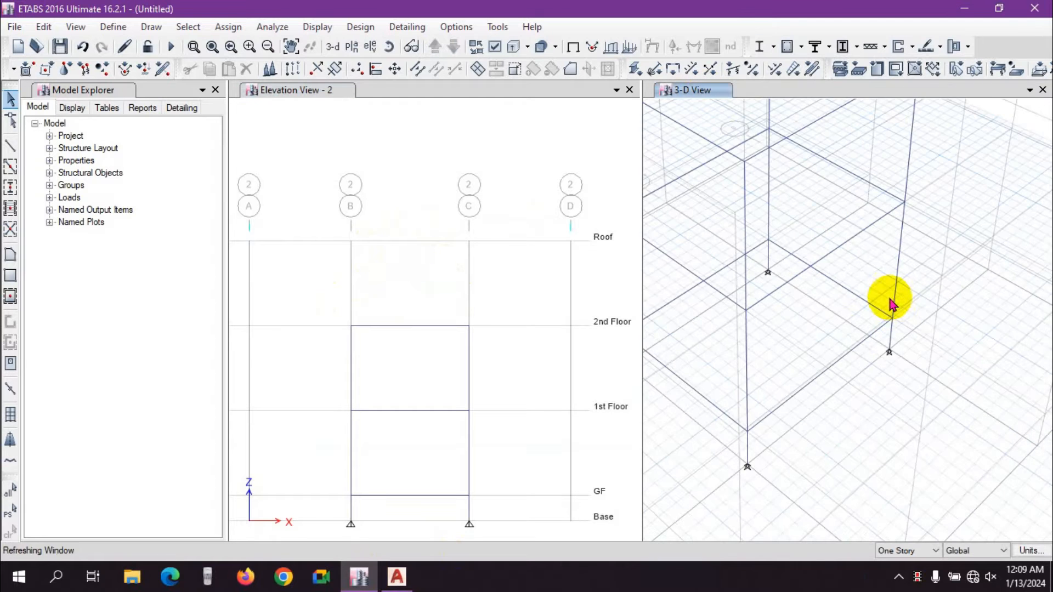
{"action": "scroll", "coordinate": [830, 351], "scroll_direction": "down", "scroll_amount": 4}
{"action": "scroll", "coordinate": [806, 397], "scroll_direction": "up", "scroll_amount": 4}
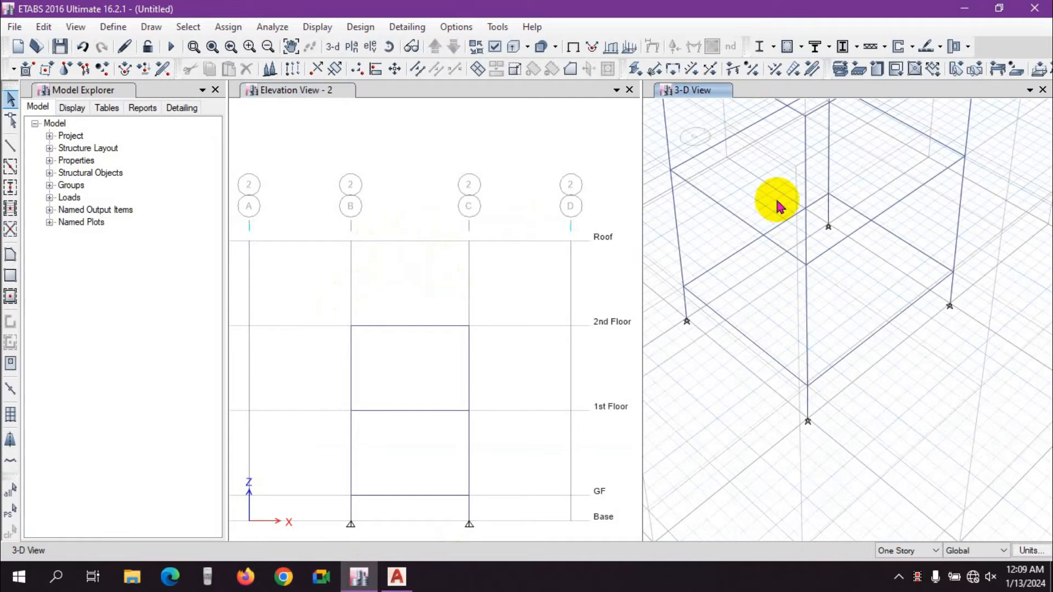
{"action": "middle_click_drag", "start_coordinate": [815, 369], "coordinate": [839, 275]}
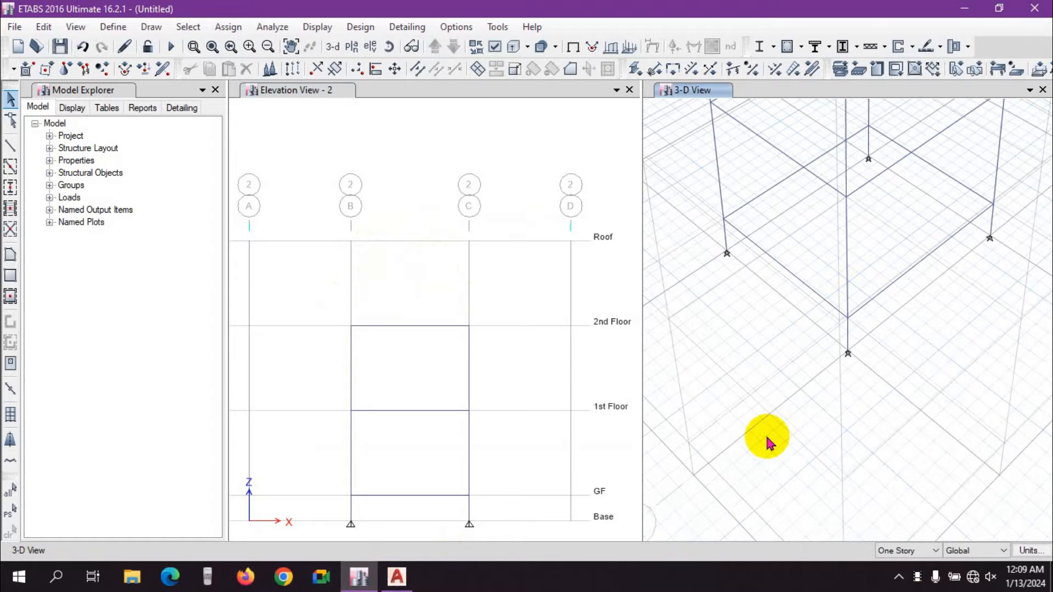
{"action": "scroll", "coordinate": [768, 437], "scroll_direction": "down", "scroll_amount": 4}
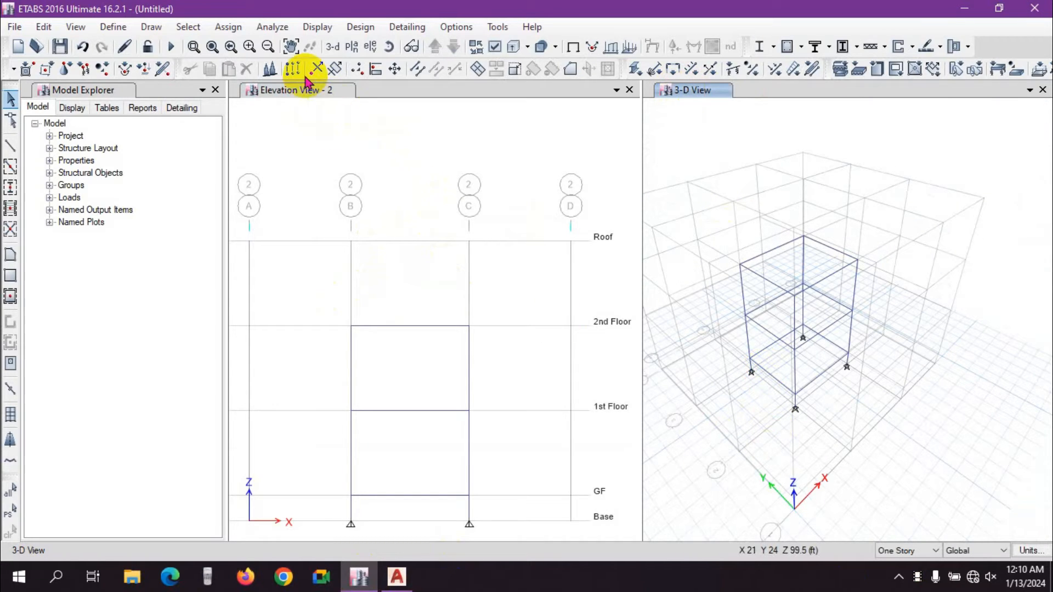
{"action": "scroll", "coordinate": [741, 453], "scroll_direction": "up", "scroll_amount": 5}
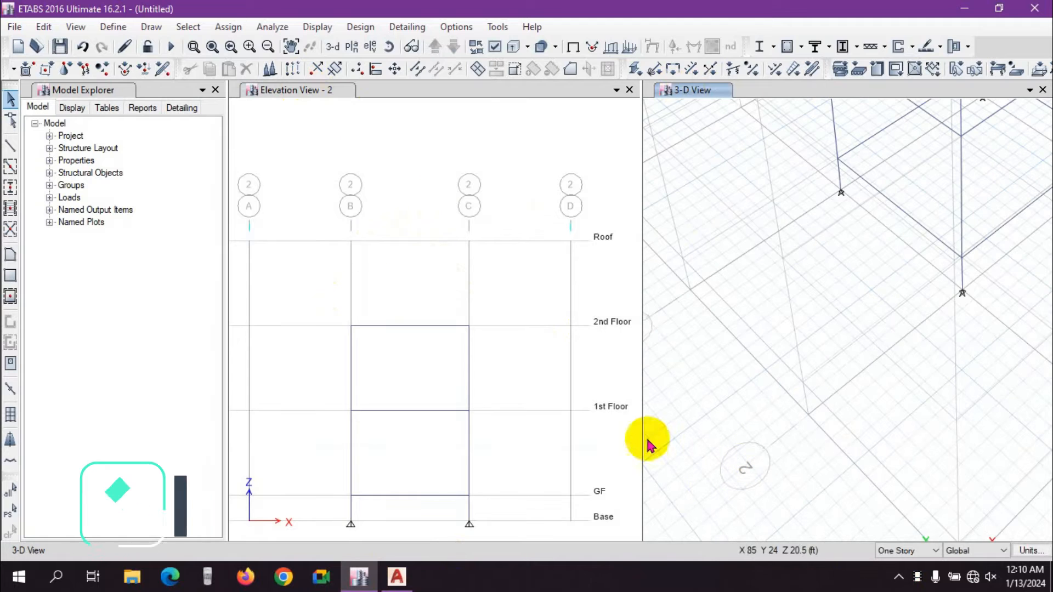
{"action": "left_click", "coordinate": [315, 90]}
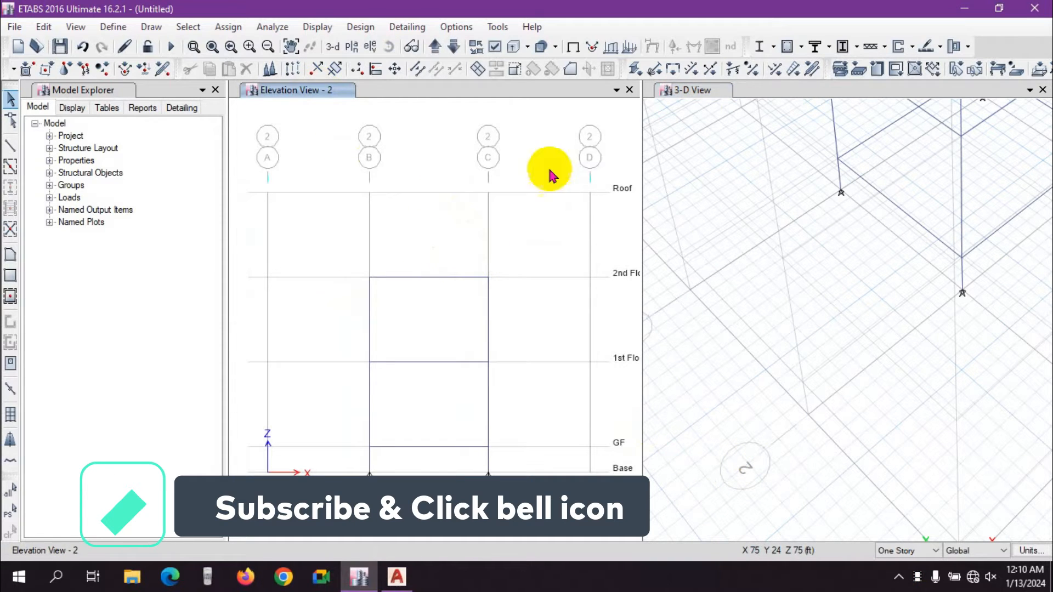
{"action": "left_click", "coordinate": [693, 107]}
{"action": "left_click", "coordinate": [333, 46]}
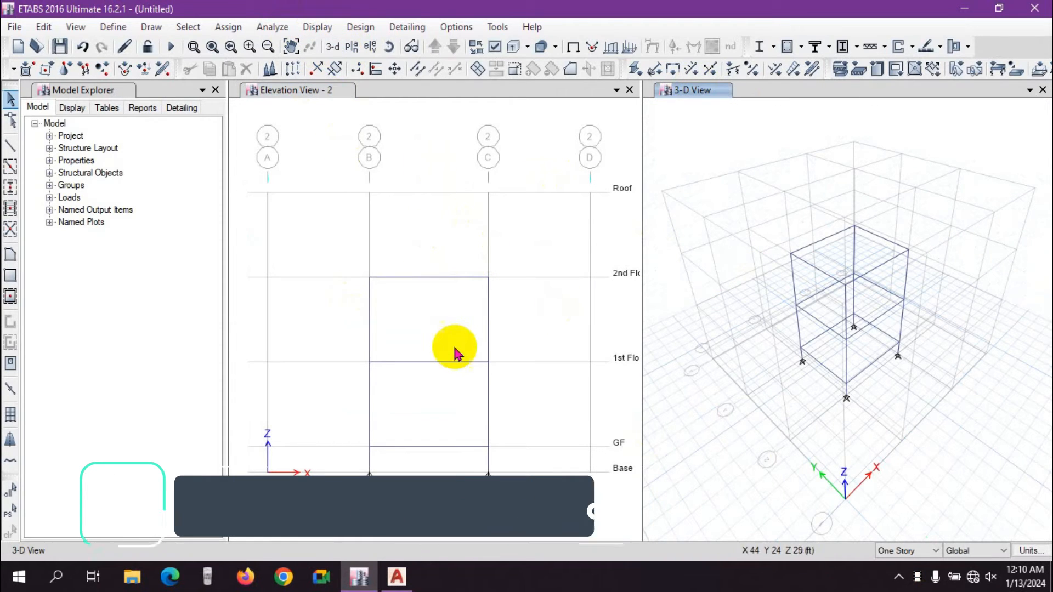
Draw a straight helper frame at Roof level in Elevation View 2, from grid B to midway between grids B and C
{"action": "left_click", "coordinate": [11, 146]}
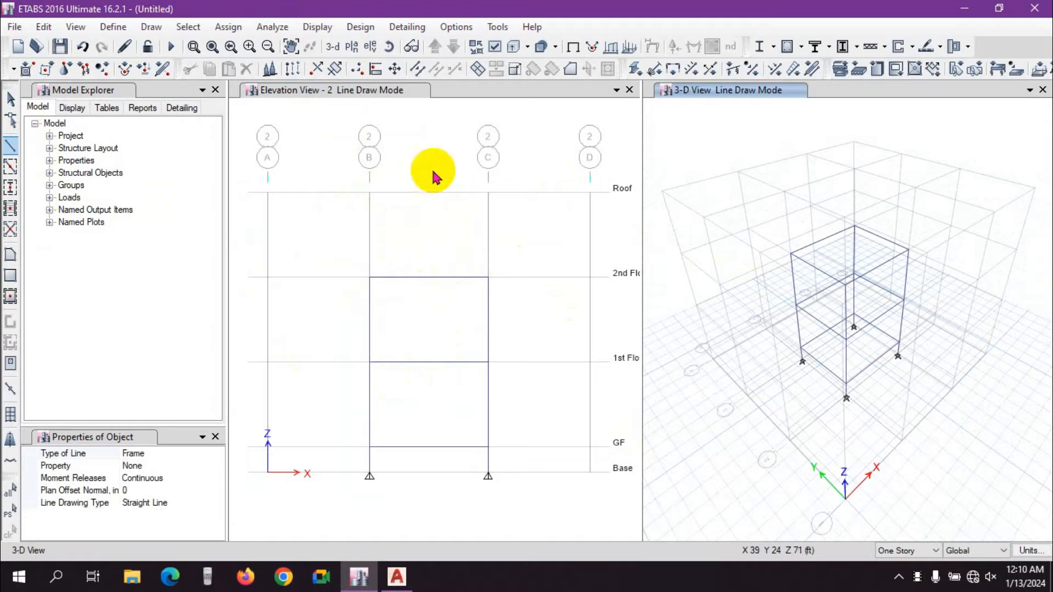
{"action": "left_click", "coordinate": [369, 193]}
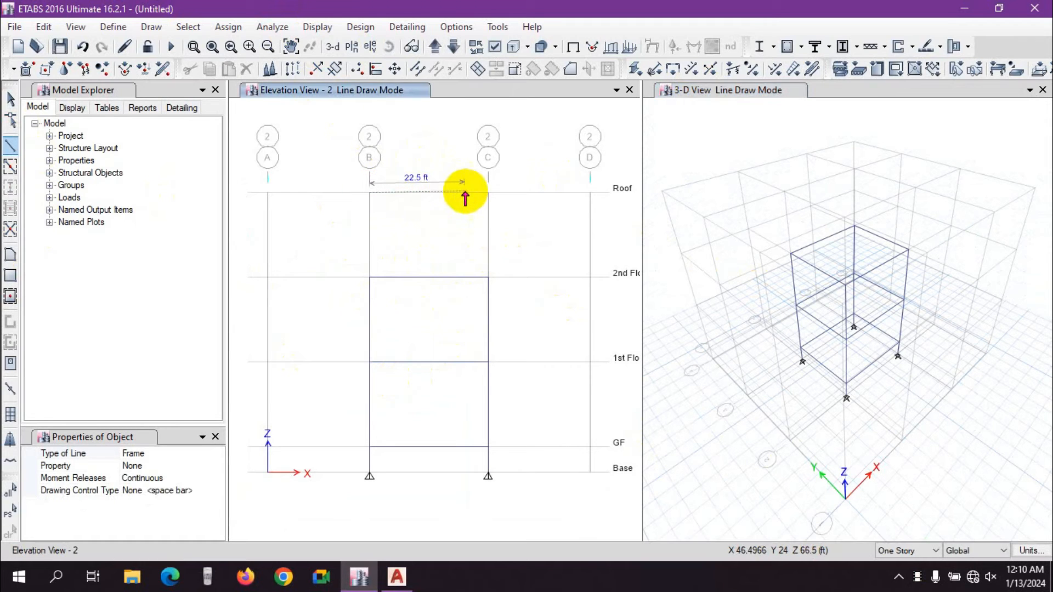
{"action": "left_click", "coordinate": [430, 193]}
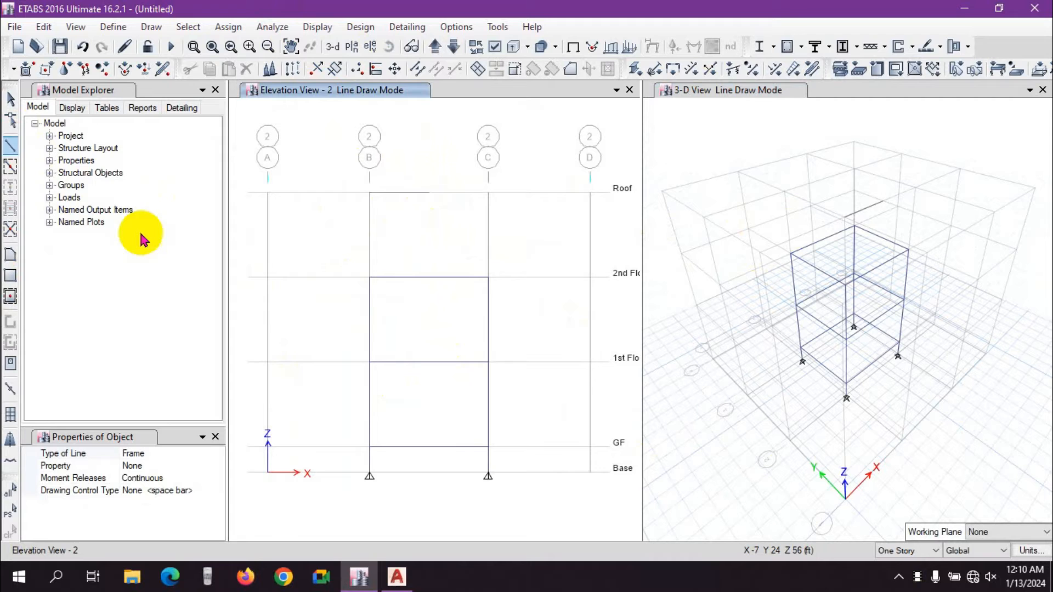
Draw the dome's half-arch as connected short frames from grid B at 2nd Floor up to the free end of the Roof-level helper frame
{"action": "scroll", "coordinate": [372, 247], "scroll_direction": "up", "scroll_amount": 3}
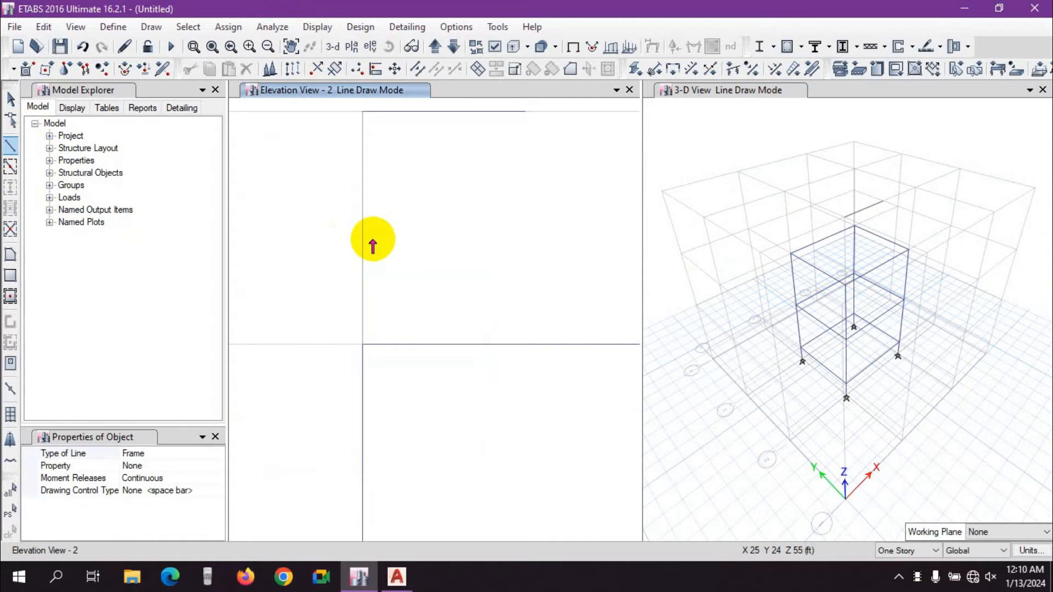
{"action": "left_click", "coordinate": [362, 345]}
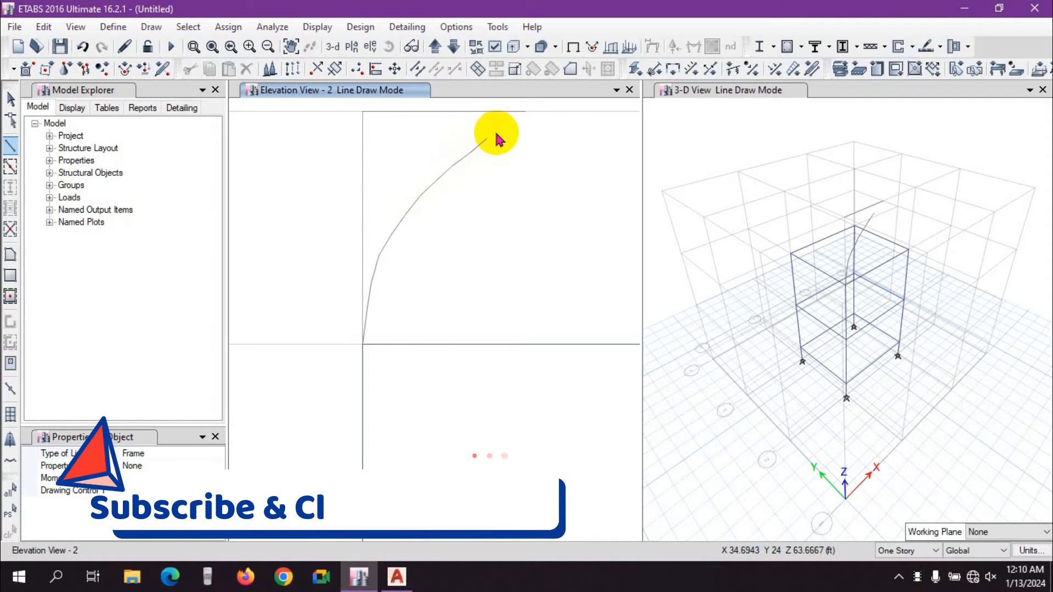
{"action": "left_click", "coordinate": [524, 112]}
{"action": "scroll", "coordinate": [515, 224], "scroll_direction": "down", "scroll_amount": 3}
{"action": "scroll", "coordinate": [525, 210], "scroll_direction": "up", "scroll_amount": 3}
{"action": "key", "text": "Escape"}
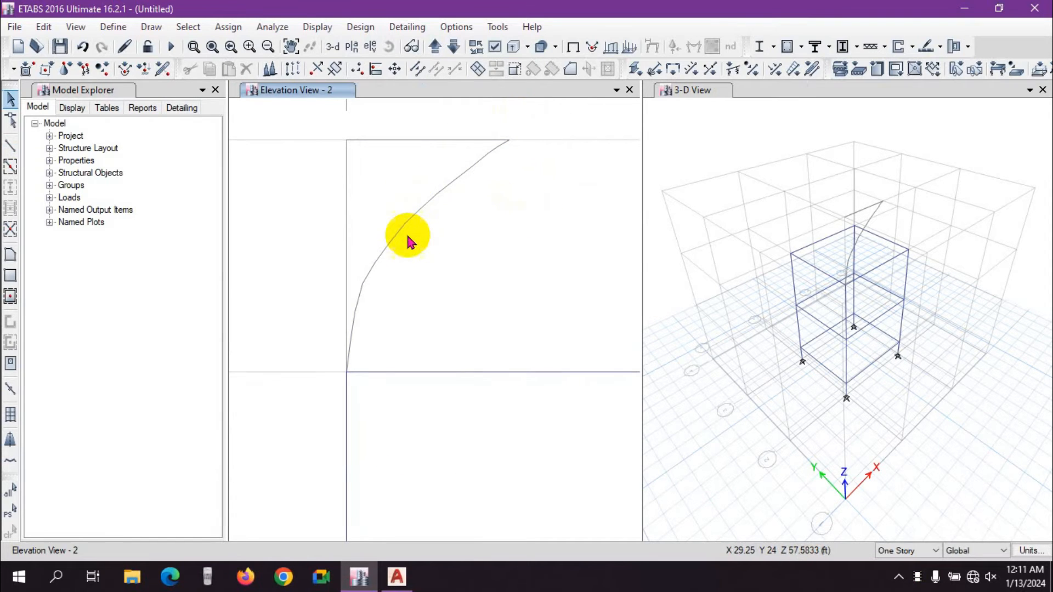
Delete the straight helper frame at Roof level
{"action": "middle_click_drag", "start_coordinate": [500, 187], "coordinate": [505, 199]}
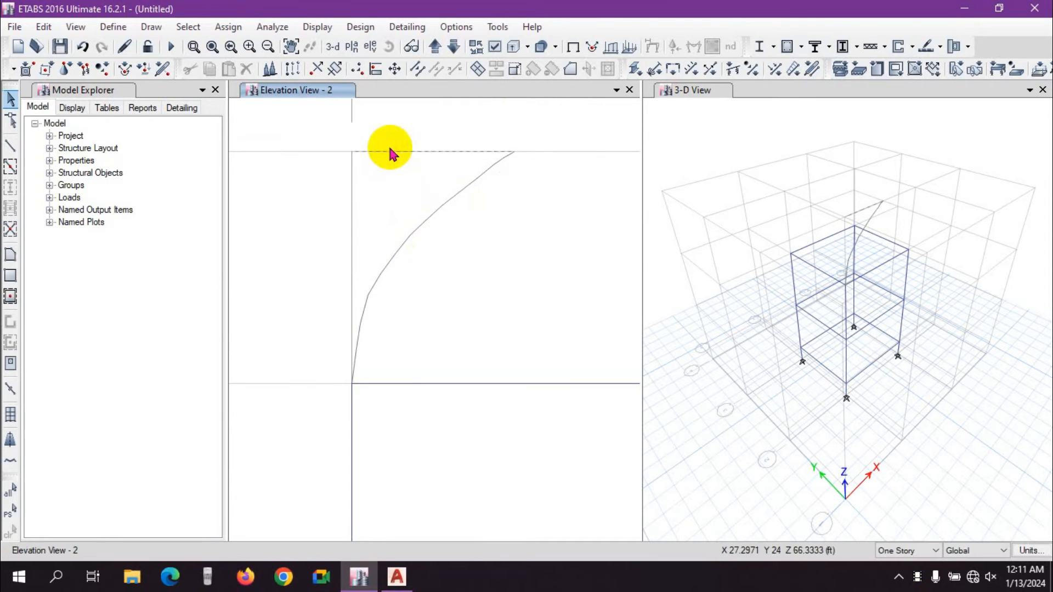
{"action": "left_click", "coordinate": [414, 155]}
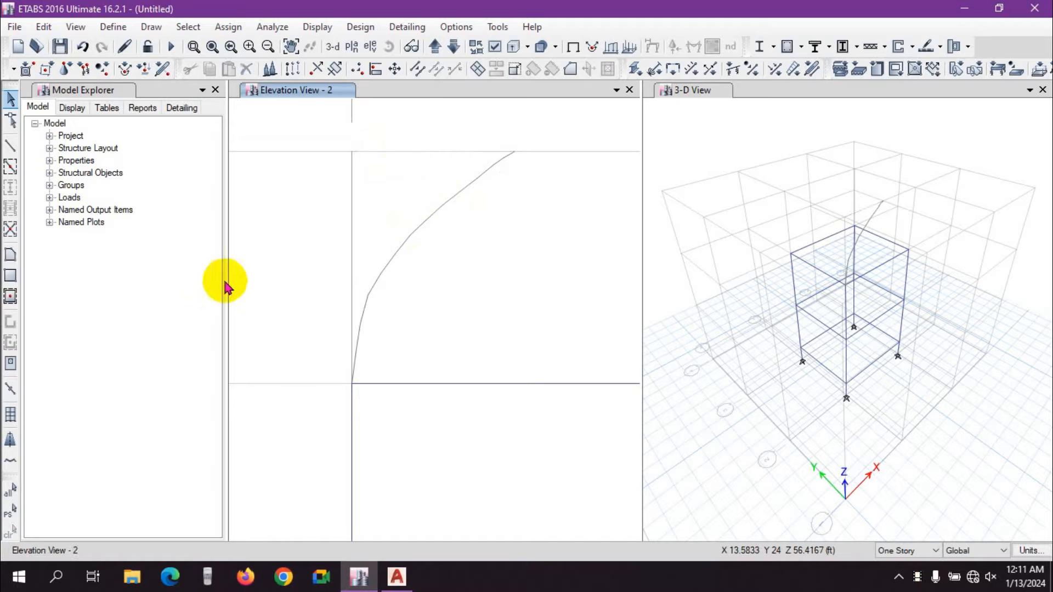
{"action": "scroll", "coordinate": [359, 270], "scroll_direction": "down", "scroll_amount": 3}
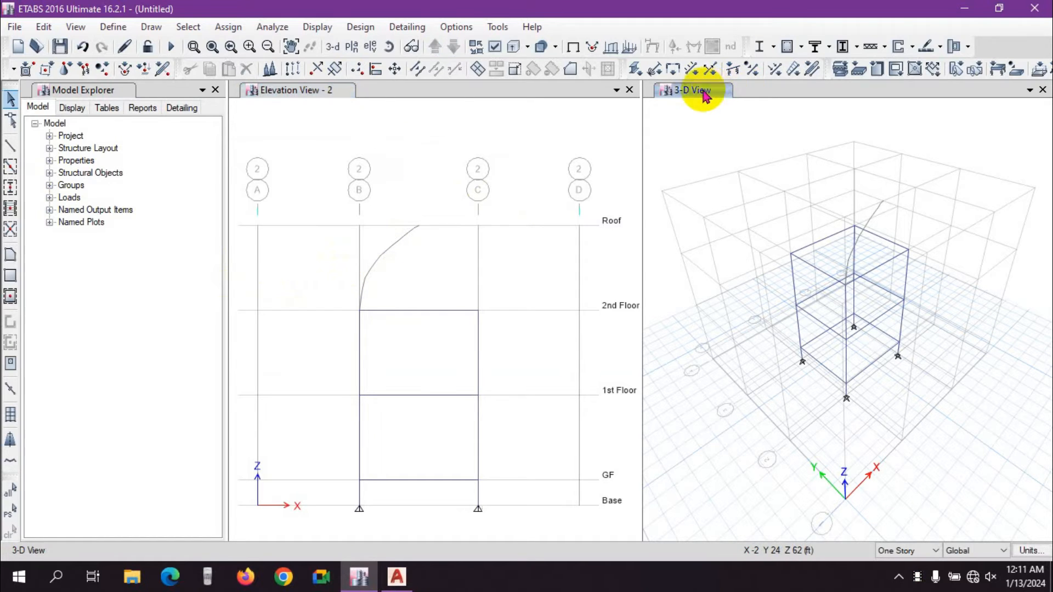
Select all the half-arch frames in Elevation View 2 and open the Radial Extrusion settings of Extrude Frames to Shells
{"action": "left_click", "coordinate": [336, 93]}
{"action": "middle_click_drag", "start_coordinate": [390, 212], "coordinate": [408, 211]}
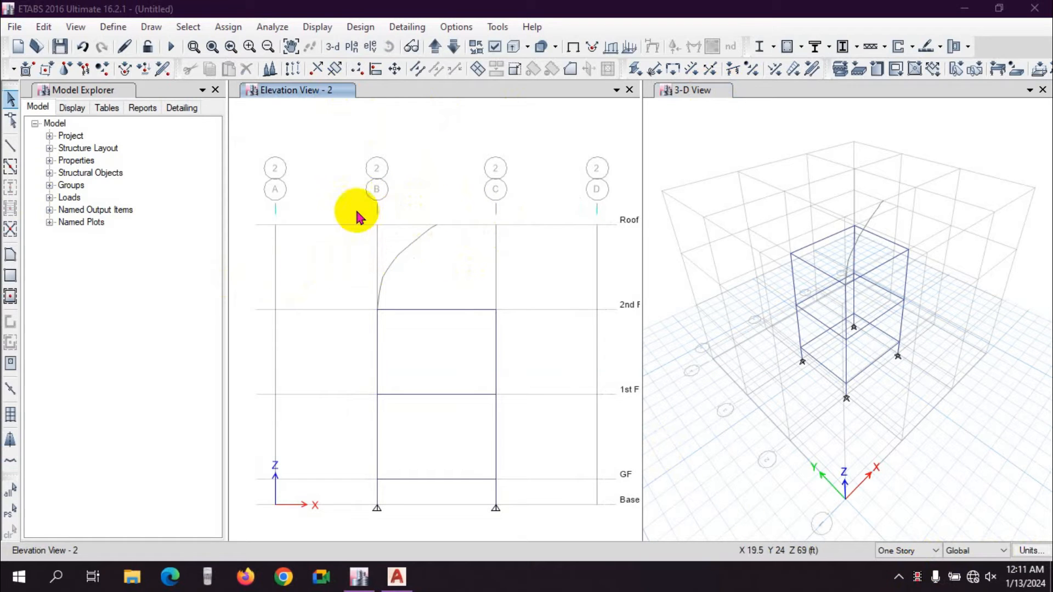
{"action": "left_click_drag", "start_coordinate": [352, 207], "coordinate": [443, 326]}
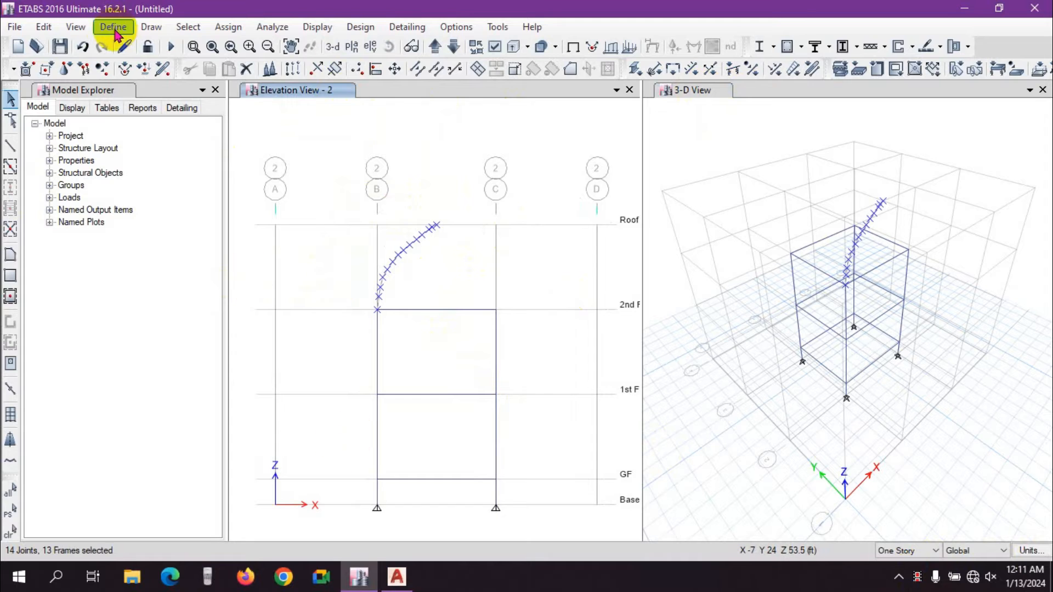
{"action": "left_click", "coordinate": [47, 32]}
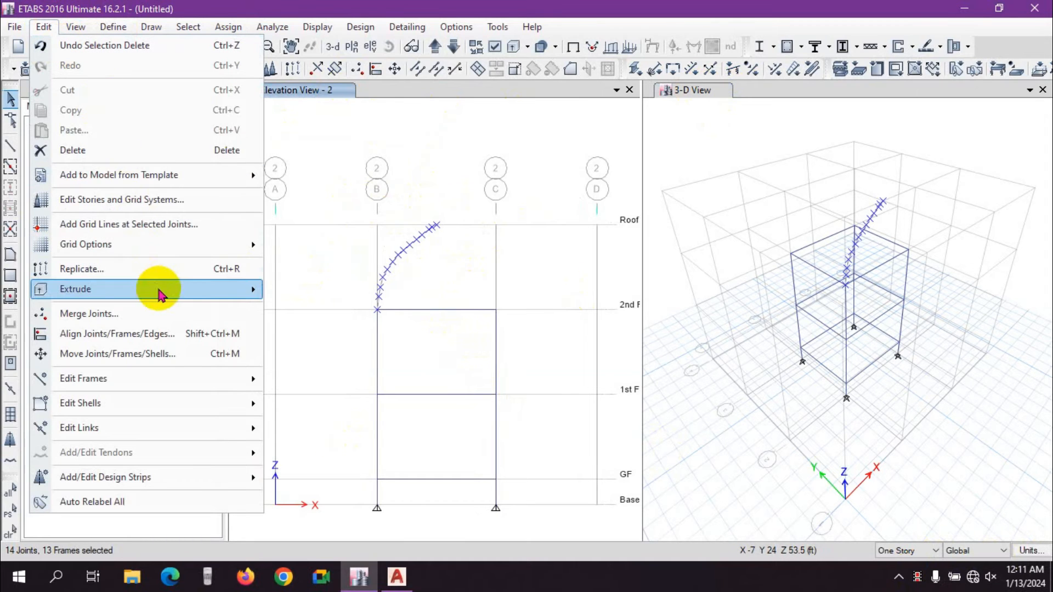
{"action": "mouse_move", "coordinate": [215, 298]}
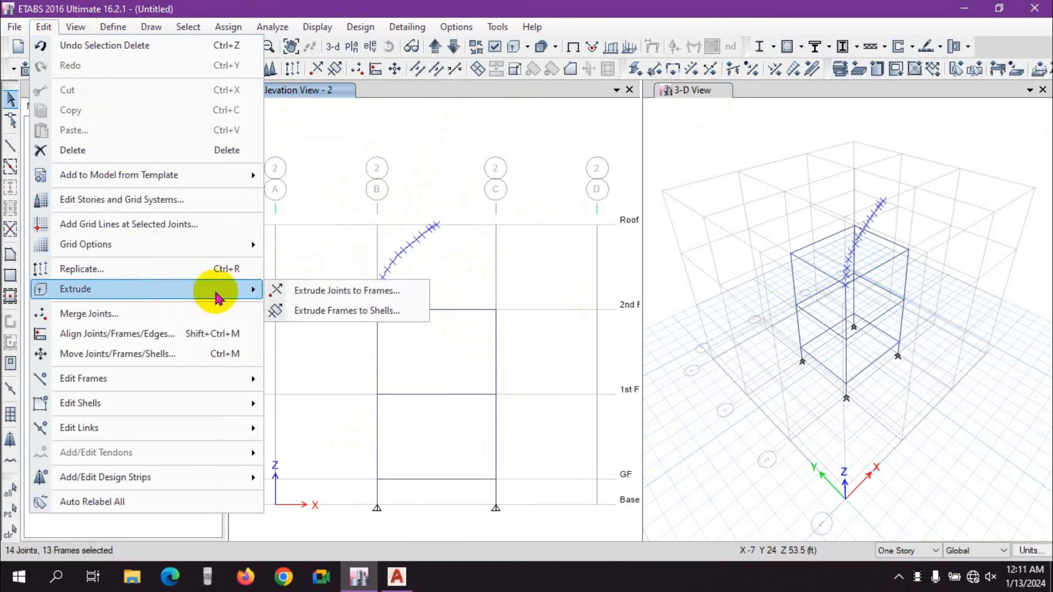
{"action": "left_click", "coordinate": [336, 317]}
{"action": "left_click_drag", "start_coordinate": [166, 67], "coordinate": [810, 58]}
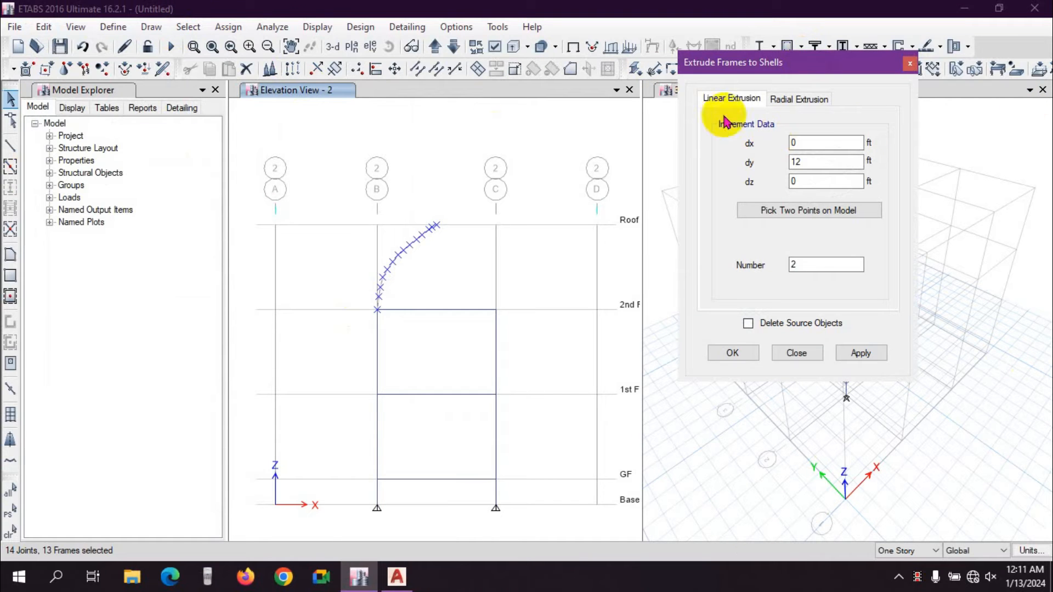
{"action": "left_click", "coordinate": [798, 99]}
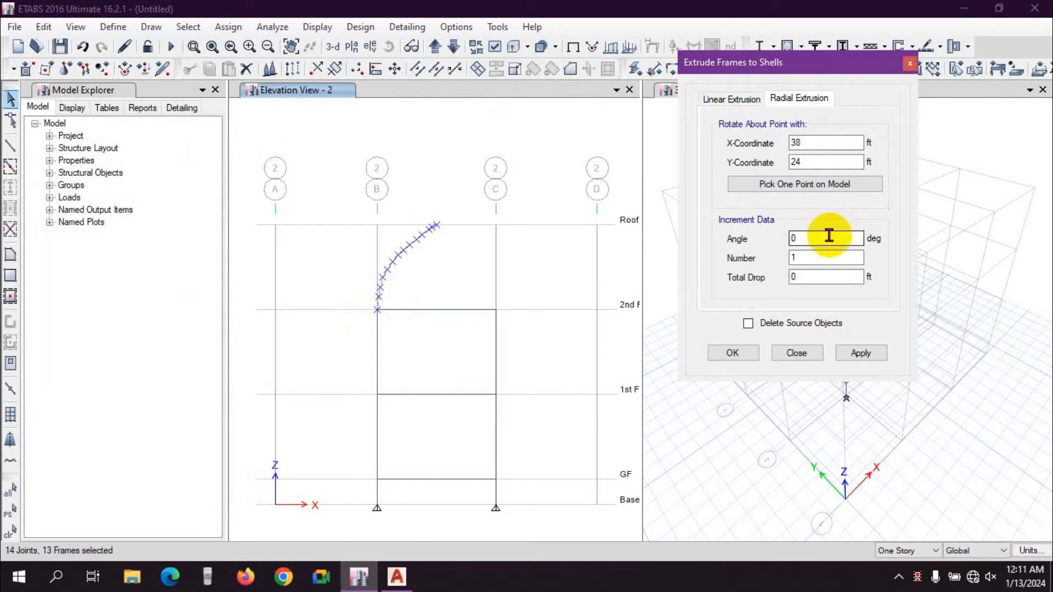
Set the radial extrusion's increment angle to 10 degrees and the number of increments to 36
{"action": "double_click", "coordinate": [808, 238]}
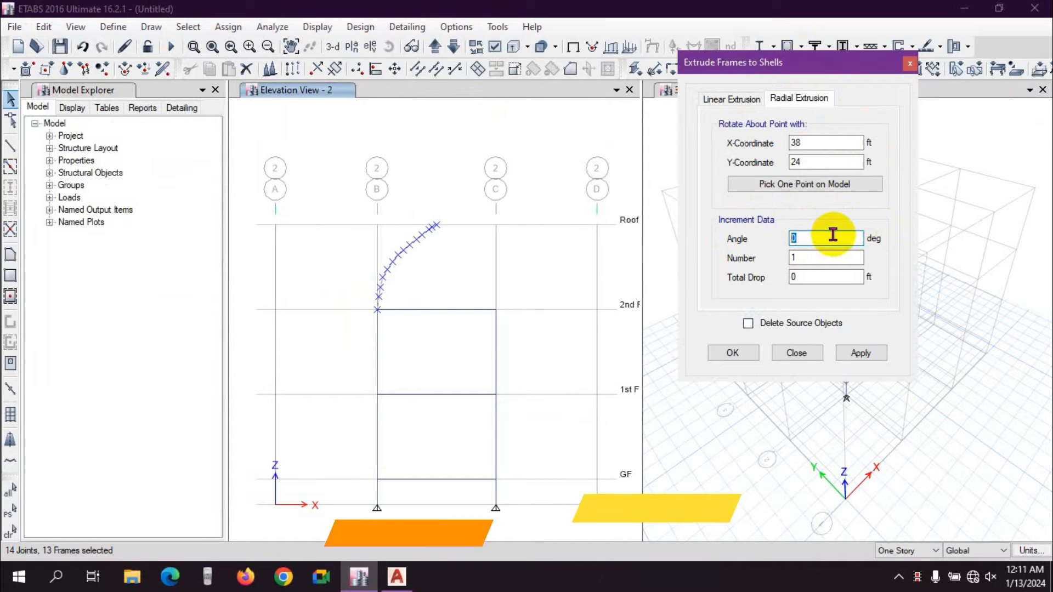
{"action": "left_click_drag", "start_coordinate": [816, 242], "coordinate": [777, 243]}
{"action": "type", "text": "10"}
{"action": "left_click", "coordinate": [834, 256]}
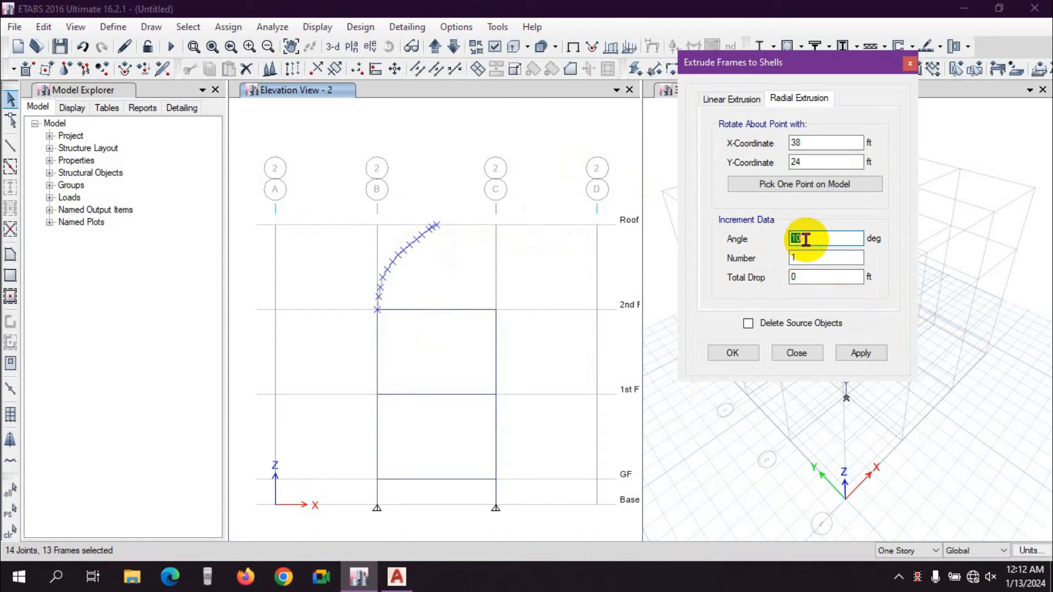
{"action": "left_click", "coordinate": [917, 575]}
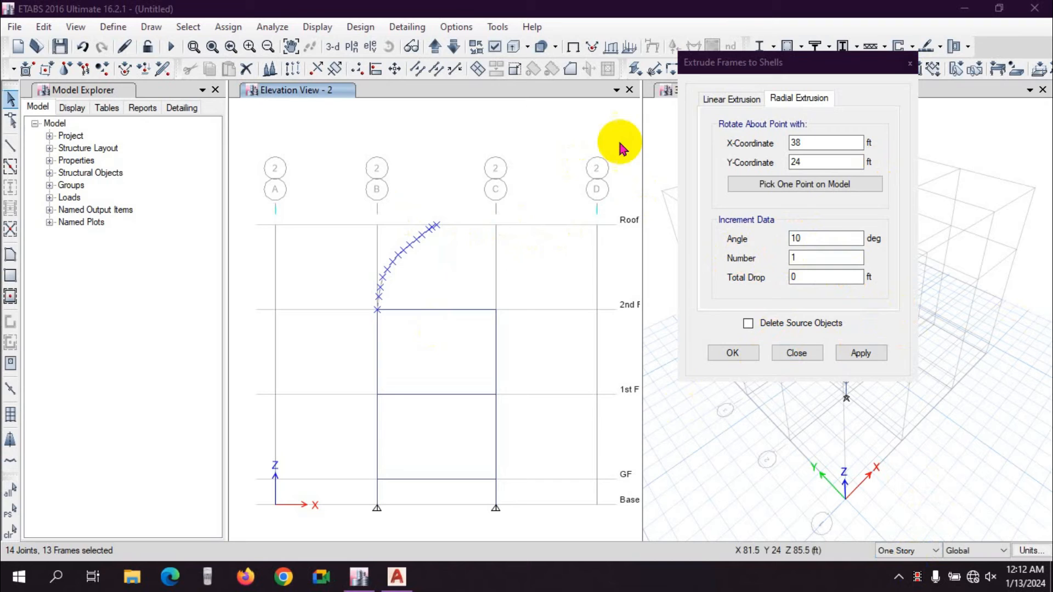
{"action": "double_click", "coordinate": [817, 255]}
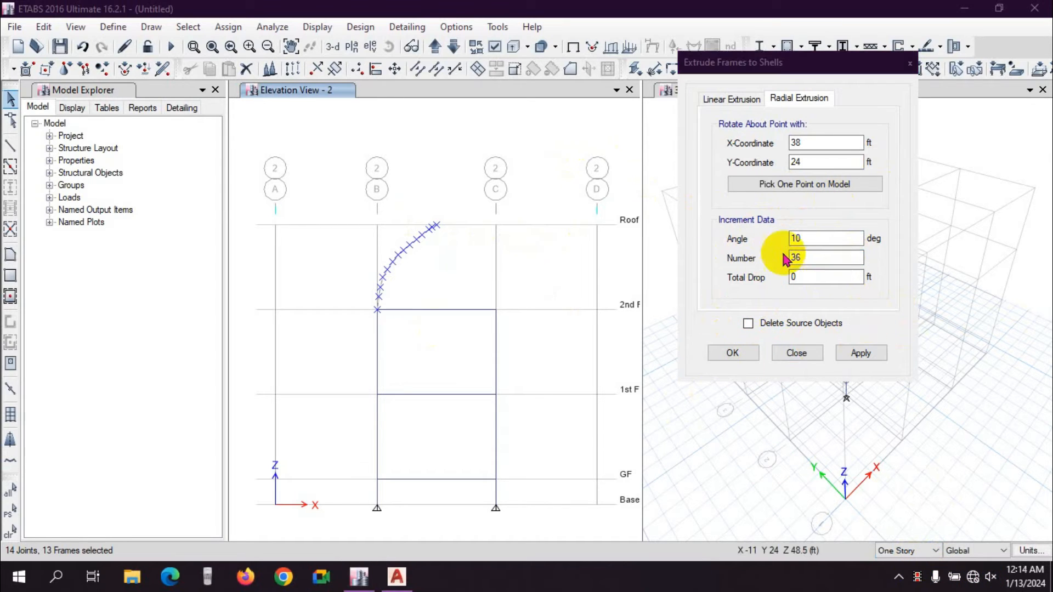
{"action": "left_click", "coordinate": [806, 238]}
{"action": "left_click", "coordinate": [813, 256]}
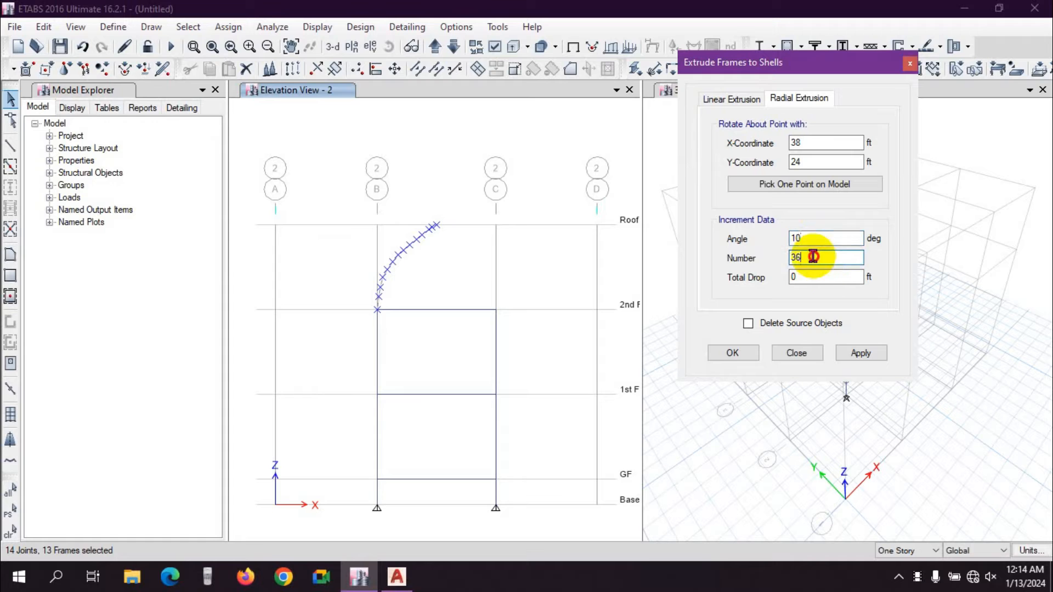
Pick the half-arch's top end at Roof level (X 38, Y 24 ft) as the rotation point and extrude the frames radially into dome shells
{"action": "left_click", "coordinate": [801, 187]}
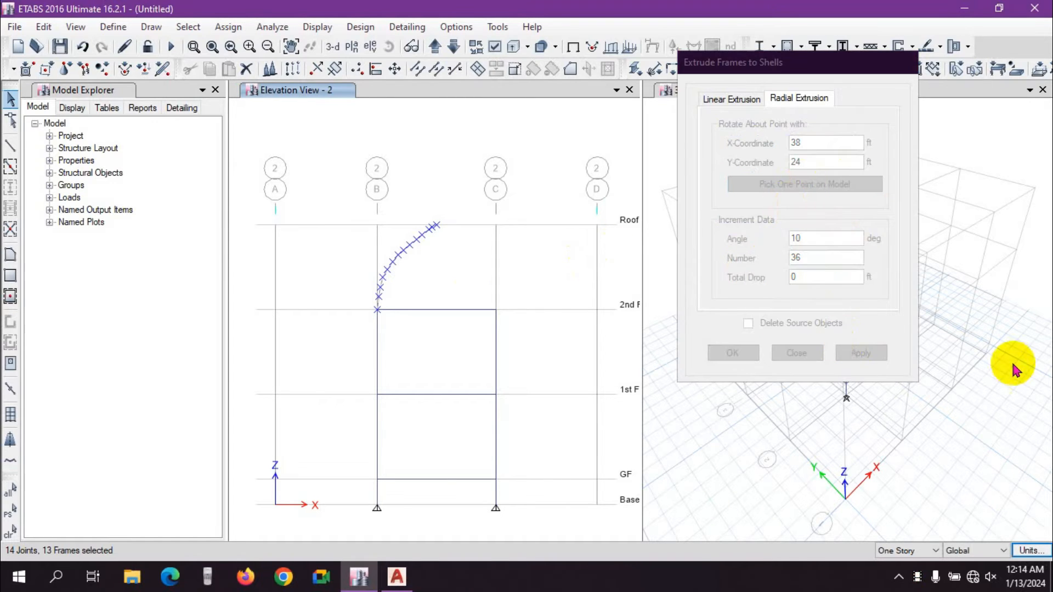
{"action": "left_click", "coordinate": [437, 227]}
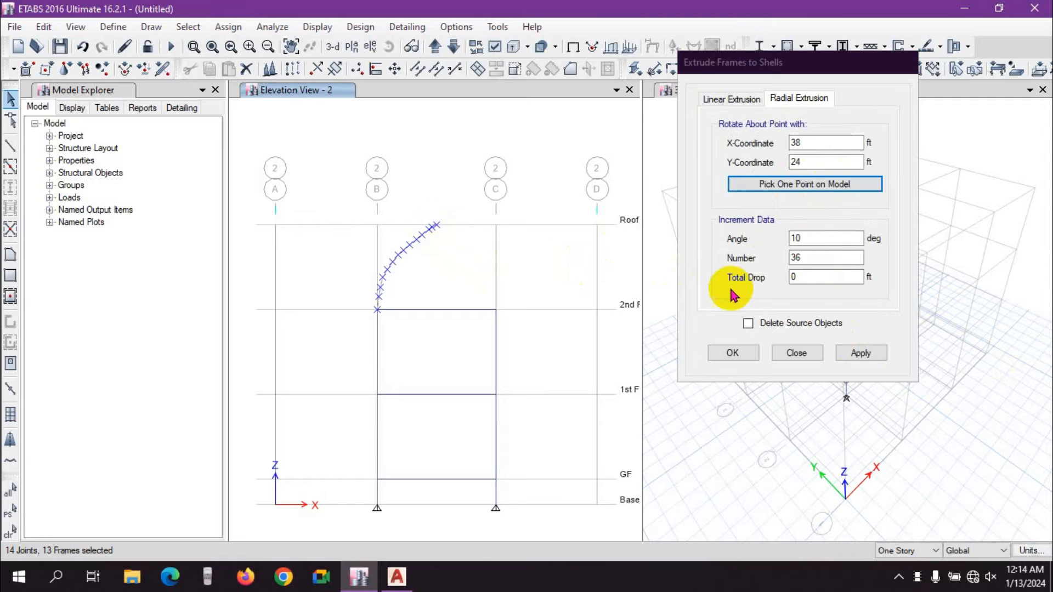
{"action": "left_click_drag", "start_coordinate": [802, 78], "coordinate": [378, 120]}
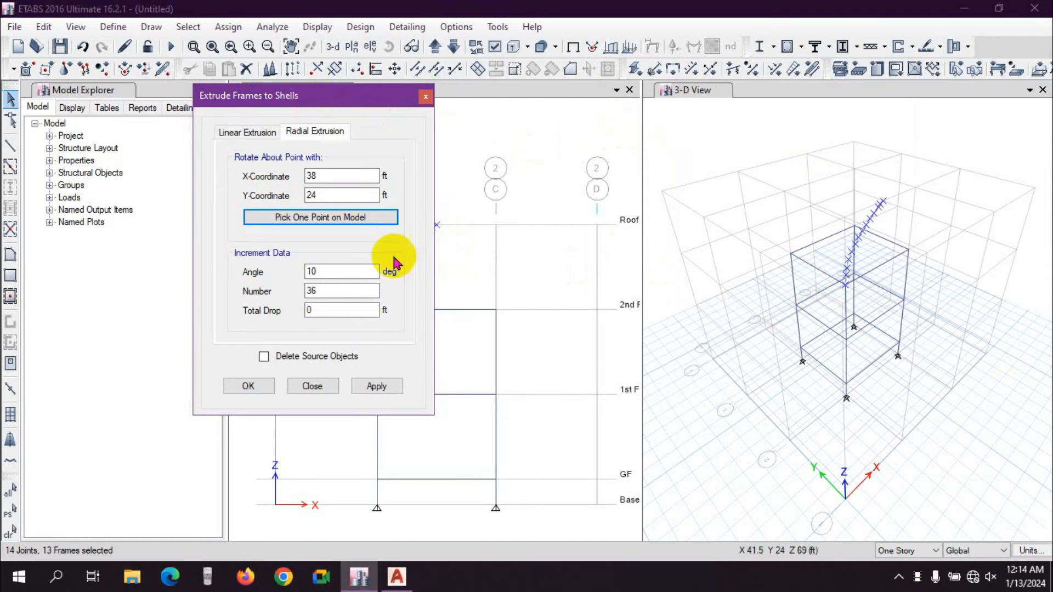
{"action": "left_click", "coordinate": [370, 394]}
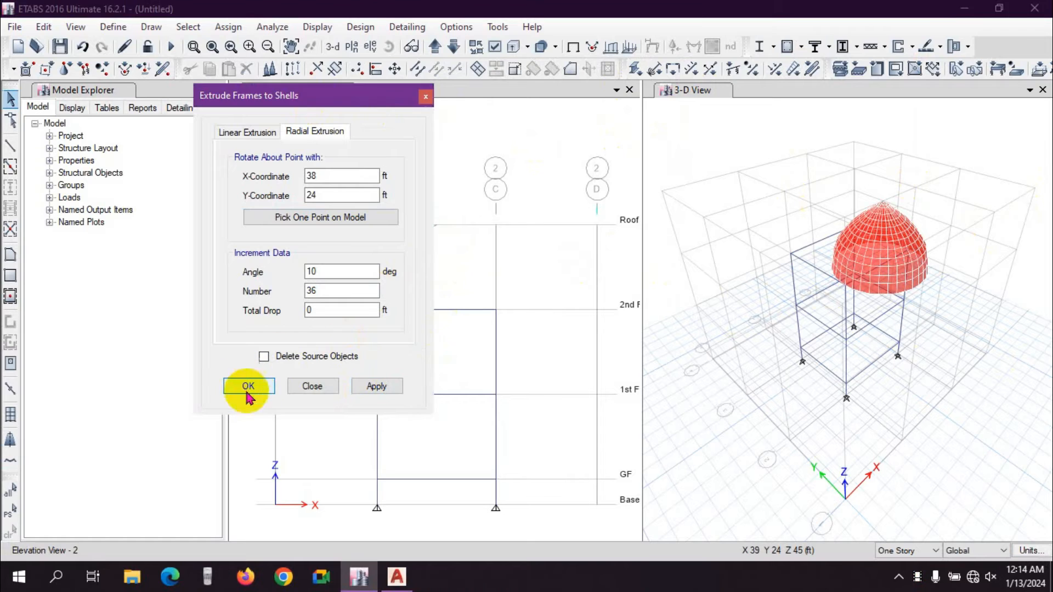
{"action": "left_click", "coordinate": [241, 385]}
Examine the dome's shell mesh and its position over the building frame in the 3-D view
{"action": "left_click", "coordinate": [675, 103]}
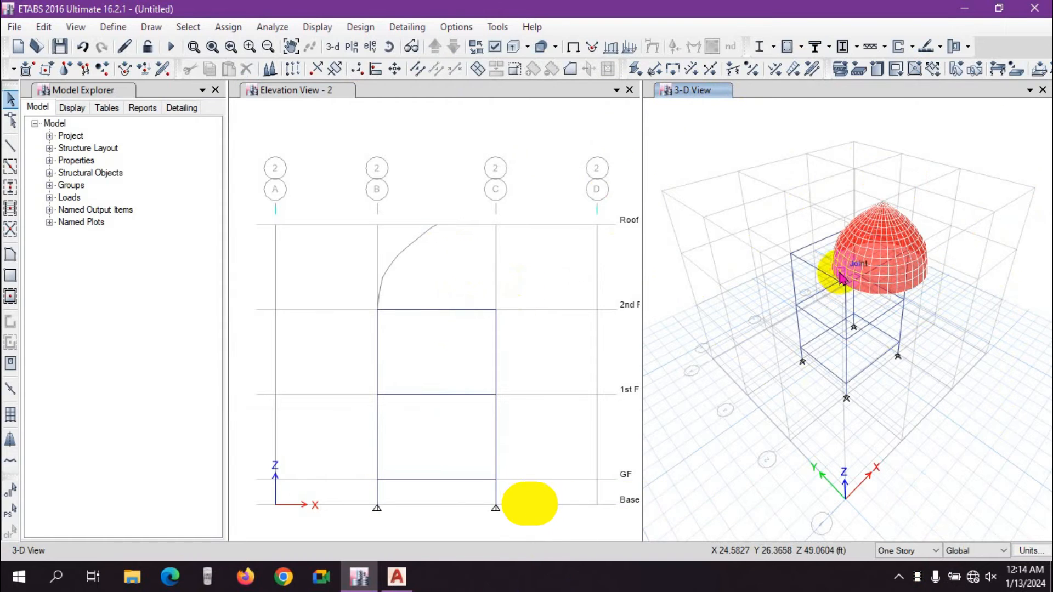
{"action": "scroll", "coordinate": [853, 315], "scroll_direction": "up", "scroll_amount": 3}
{"action": "scroll", "coordinate": [897, 272], "scroll_direction": "down", "scroll_amount": 4}
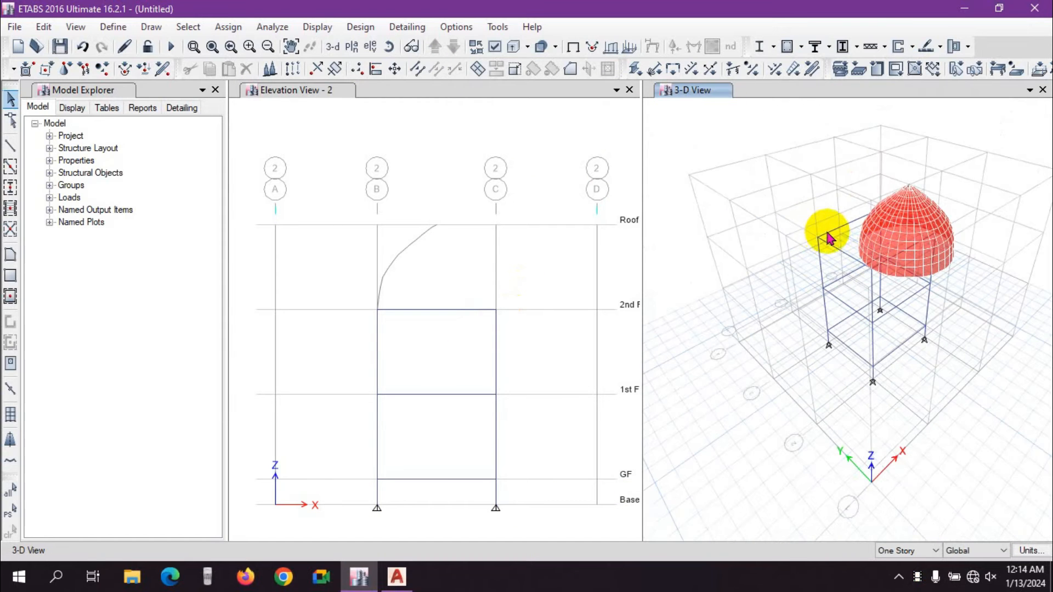
{"action": "scroll", "coordinate": [827, 225], "scroll_direction": "up", "scroll_amount": 3}
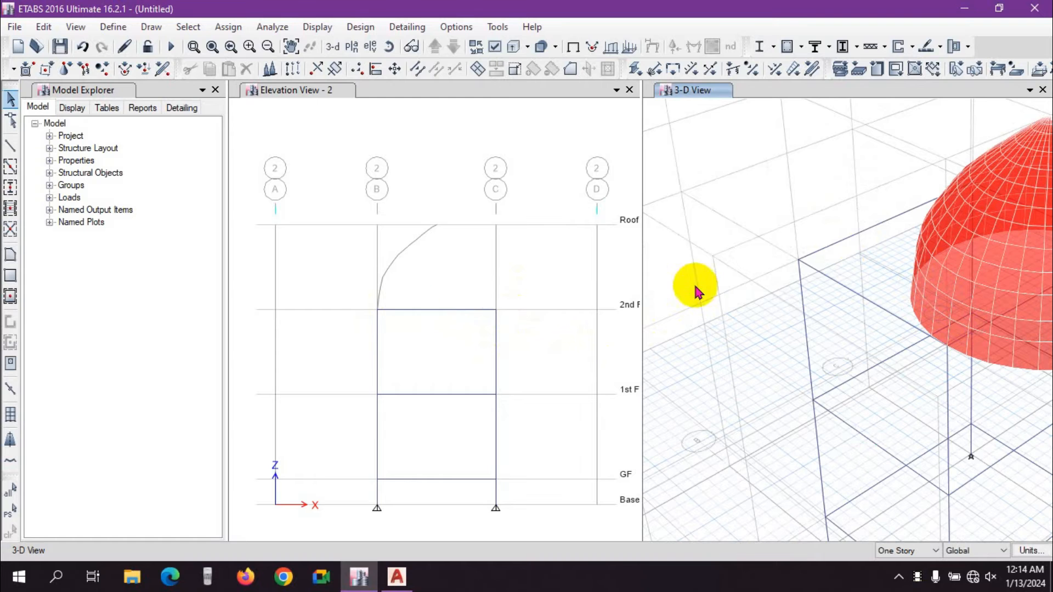
{"action": "scroll", "coordinate": [919, 286], "scroll_direction": "down", "scroll_amount": 4}
{"action": "scroll", "coordinate": [927, 300], "scroll_direction": "down", "scroll_amount": 6}
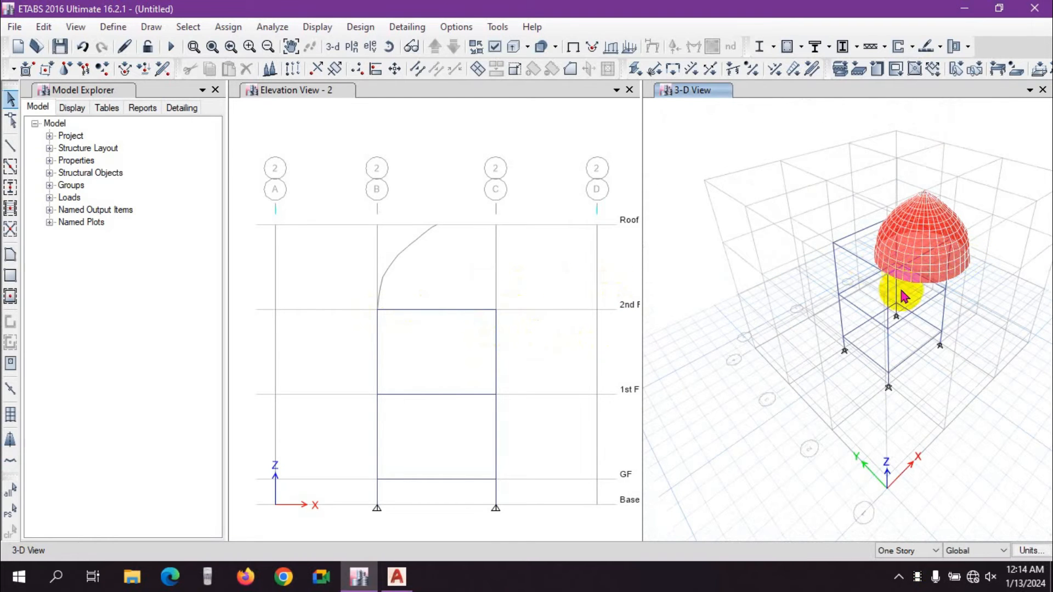
{"action": "scroll", "coordinate": [906, 279], "scroll_direction": "up", "scroll_amount": 4}
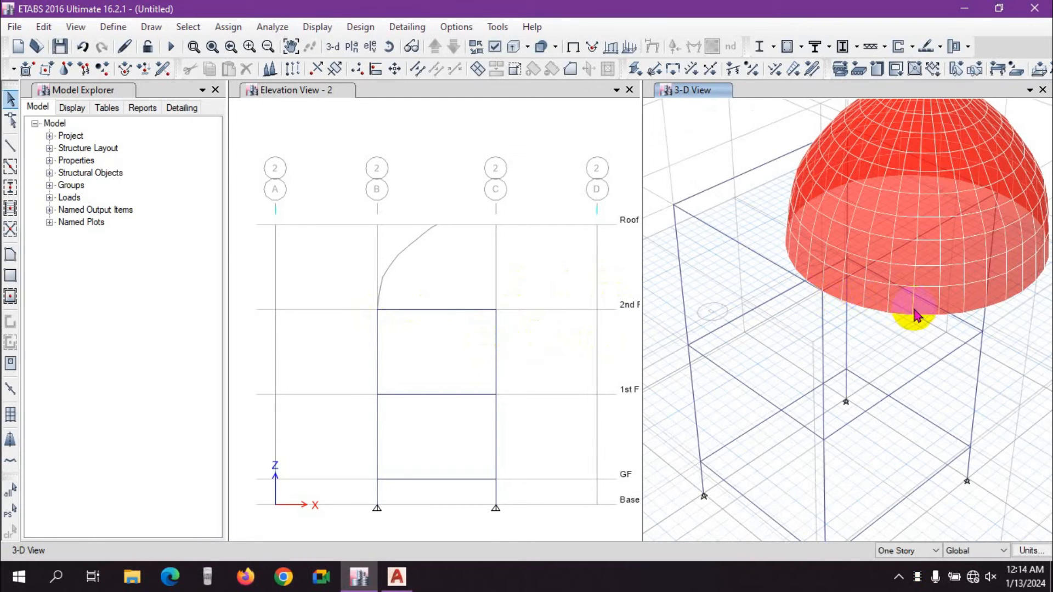
{"action": "scroll", "coordinate": [794, 301], "scroll_direction": "down", "scroll_amount": 3}
{"action": "scroll", "coordinate": [875, 273], "scroll_direction": "up", "scroll_amount": 5}
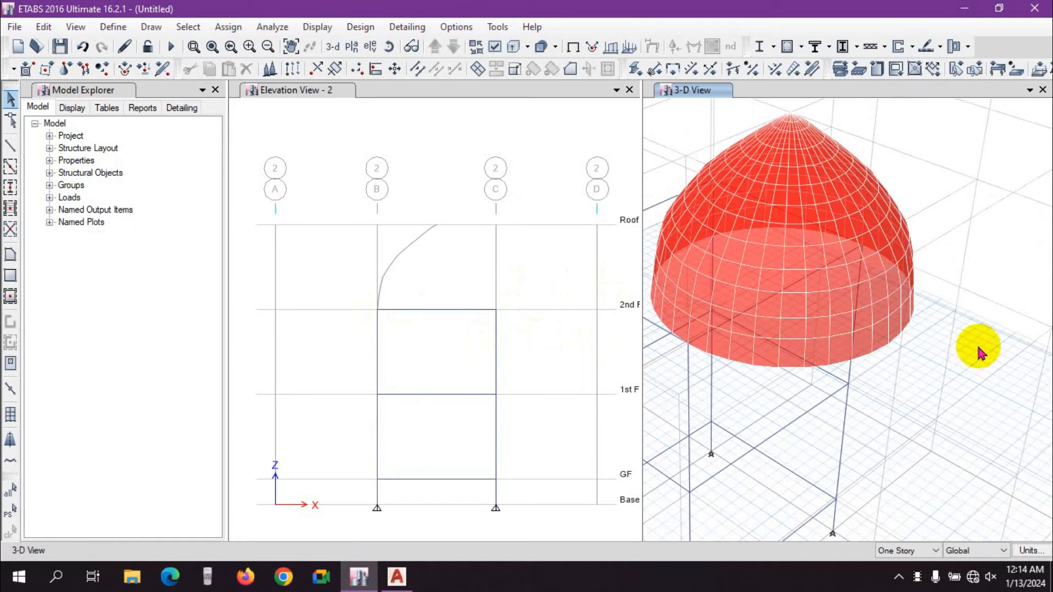
{"action": "scroll", "coordinate": [832, 289], "scroll_direction": "down", "scroll_amount": 4}
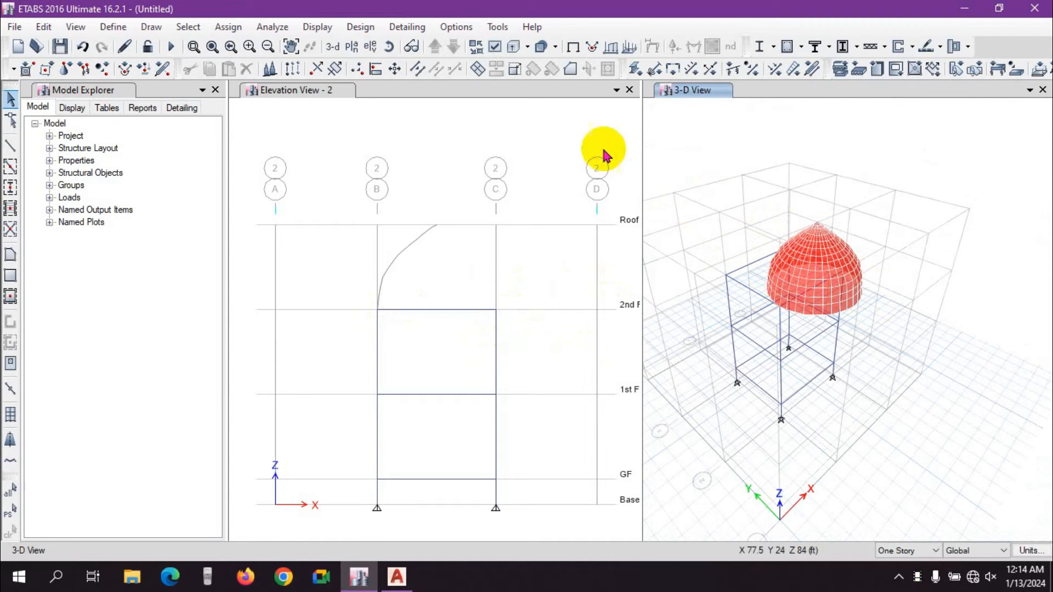
{"action": "left_click", "coordinate": [680, 97]}
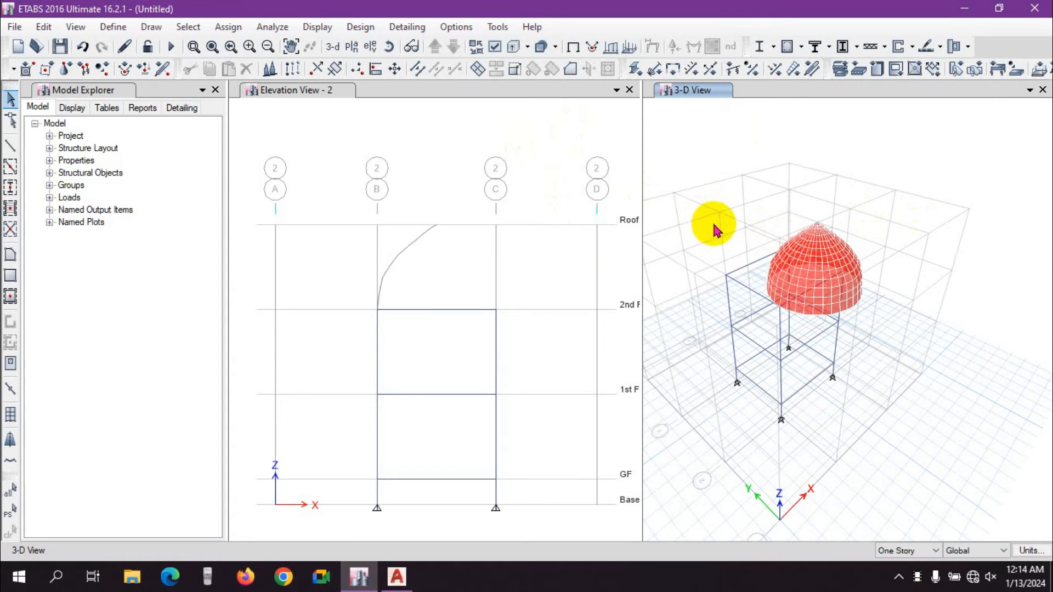
Inspect the dome and frame in the 3D Rendered View, rotating the model, and close that view
{"action": "left_click", "coordinate": [75, 26]}
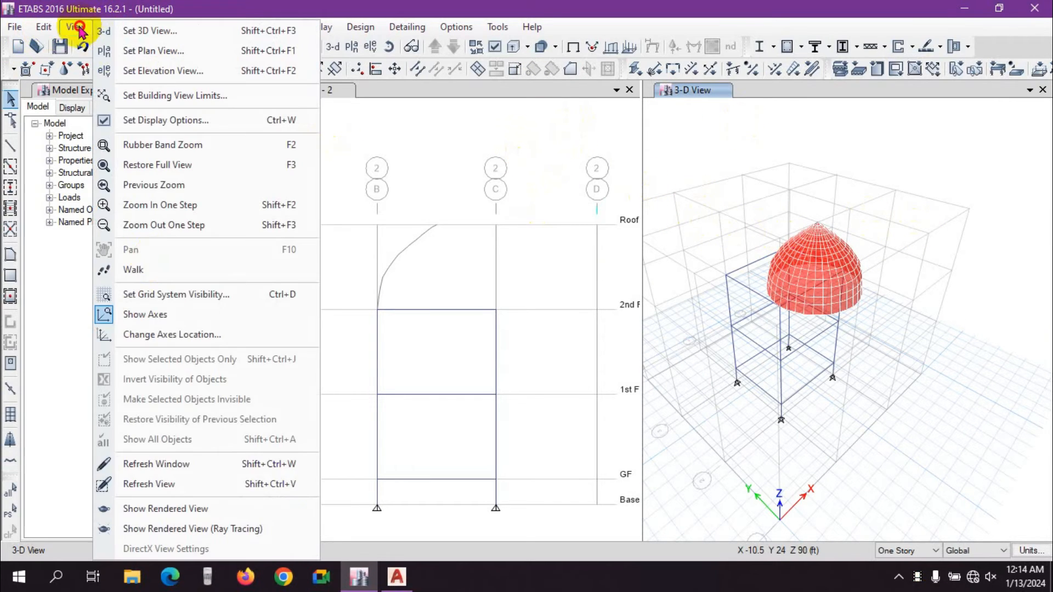
{"action": "left_click", "coordinate": [219, 505]}
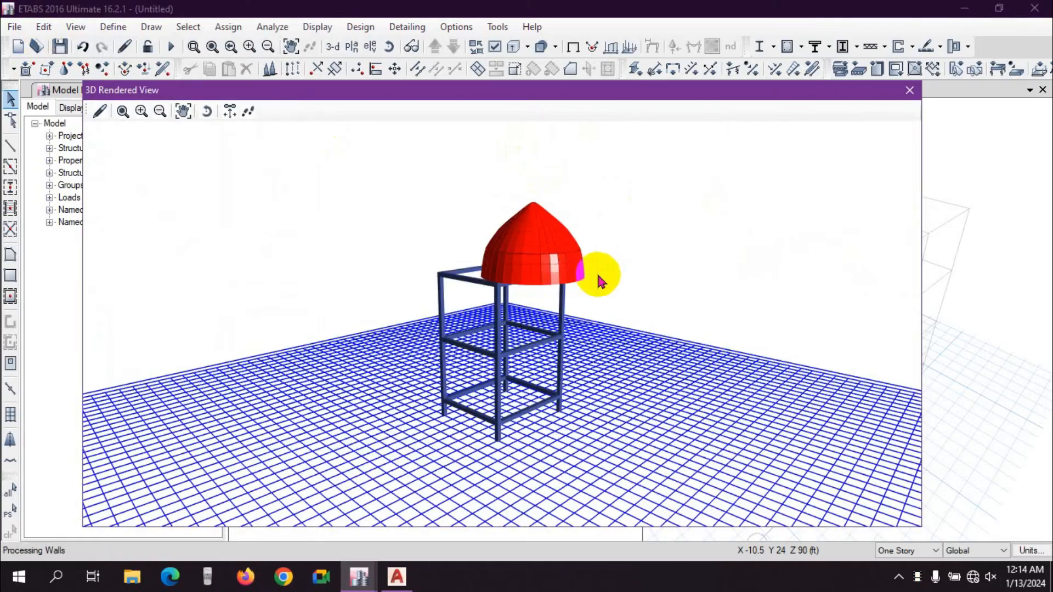
{"action": "left_click_drag", "start_coordinate": [472, 294], "coordinate": [395, 281]}
{"action": "left_click", "coordinate": [910, 90]}
Select the whole dome in the 3-D view and replace Elevation View 2 with the Roof plan view
{"action": "left_click_drag", "start_coordinate": [804, 244], "coordinate": [682, 153]}
{"action": "scroll", "coordinate": [753, 267], "scroll_direction": "up", "scroll_amount": 5}
{"action": "scroll", "coordinate": [752, 261], "scroll_direction": "up", "scroll_amount": 3}
{"action": "scroll", "coordinate": [749, 321], "scroll_direction": "down", "scroll_amount": 5}
{"action": "middle_click_drag", "start_coordinate": [747, 322], "coordinate": [859, 369], "text": "shift"}
{"action": "scroll", "coordinate": [897, 308], "scroll_direction": "down", "scroll_amount": 5}
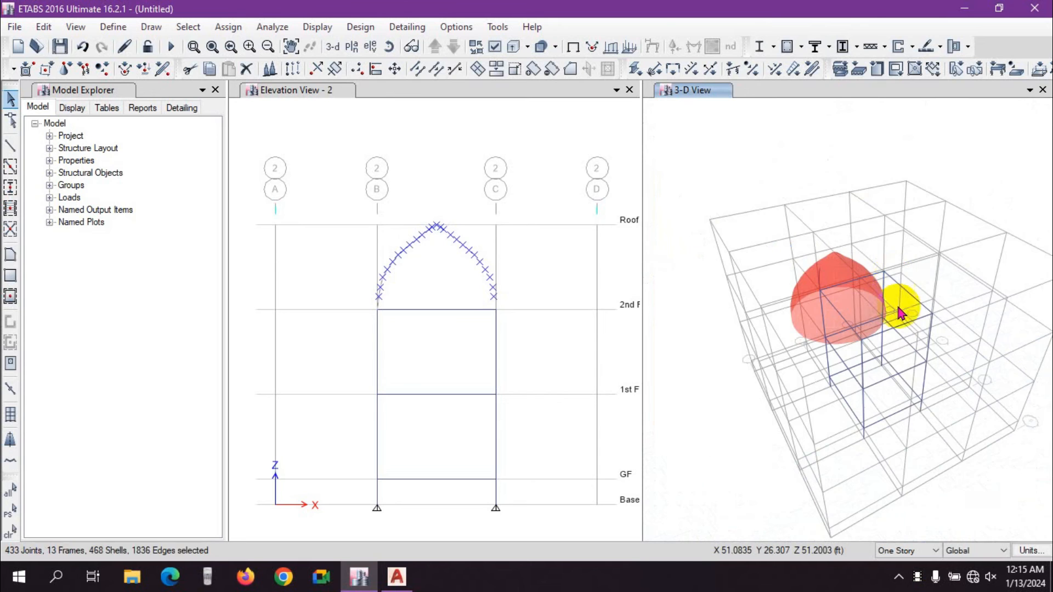
{"action": "left_click", "coordinate": [352, 47]}
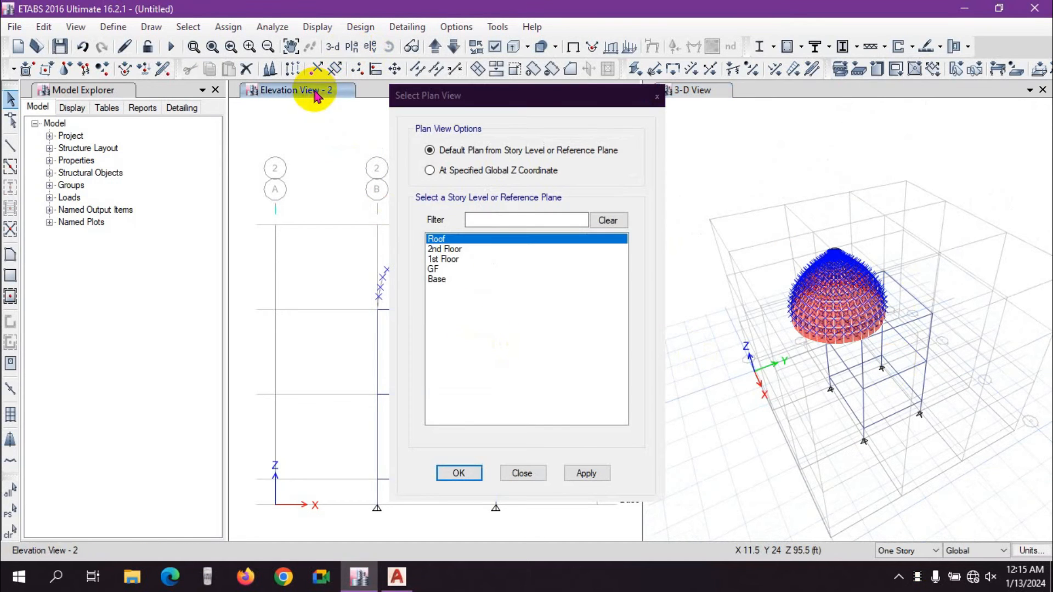
{"action": "left_click", "coordinate": [580, 473]}
{"action": "left_click", "coordinate": [537, 474]}
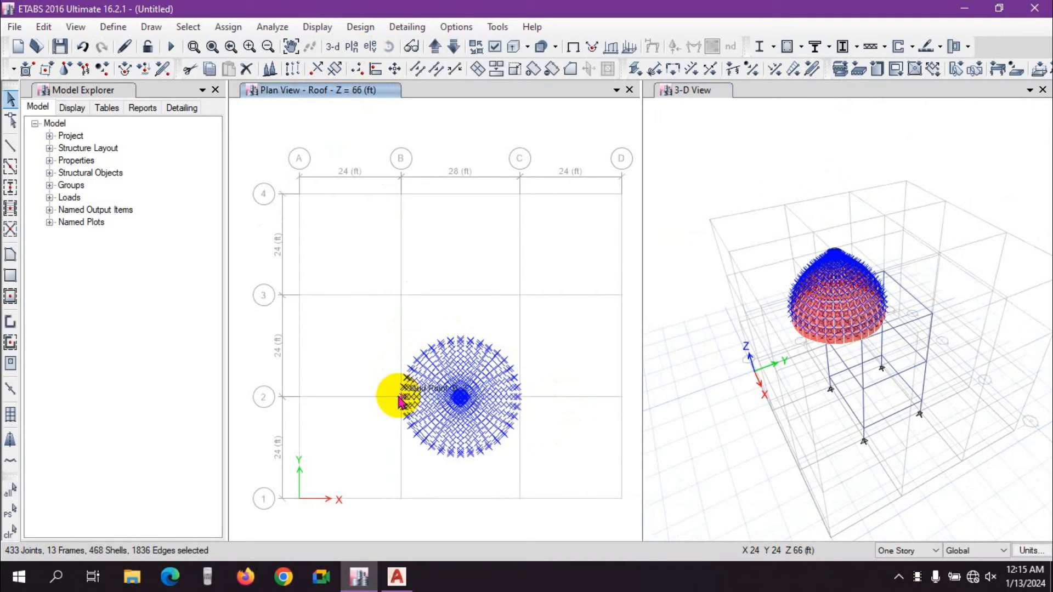
Move the selected dome 12 ft in the Y direction, keeping Delta X and Delta Z at 0
{"action": "scroll", "coordinate": [411, 402], "scroll_direction": "up", "scroll_amount": 3}
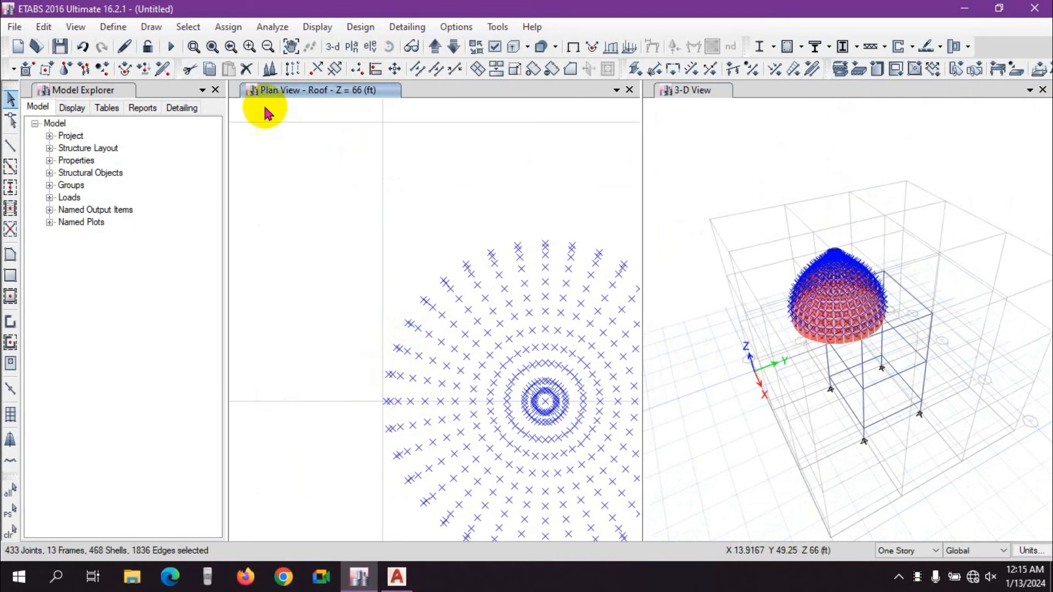
{"action": "left_click", "coordinate": [394, 69]}
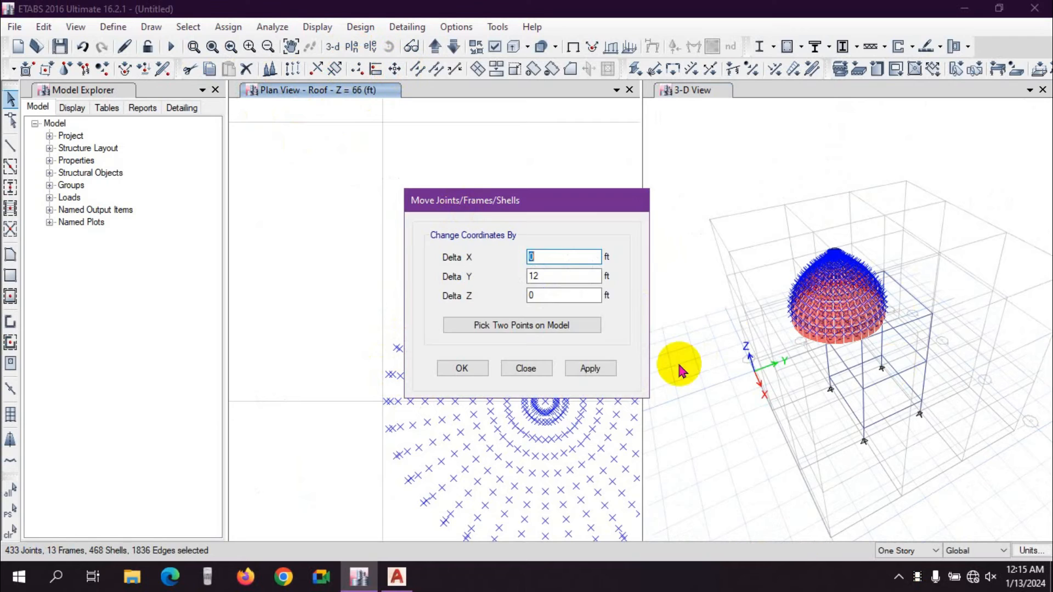
{"action": "left_click", "coordinate": [546, 327]}
{"action": "left_click_drag", "start_coordinate": [513, 200], "coordinate": [648, 148]}
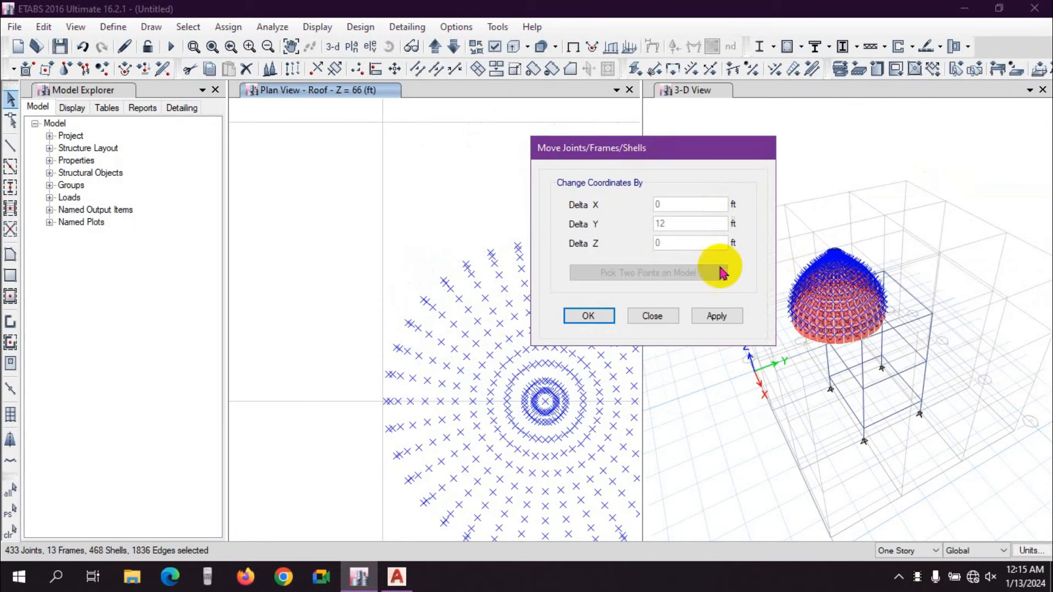
{"action": "left_click", "coordinate": [717, 316]}
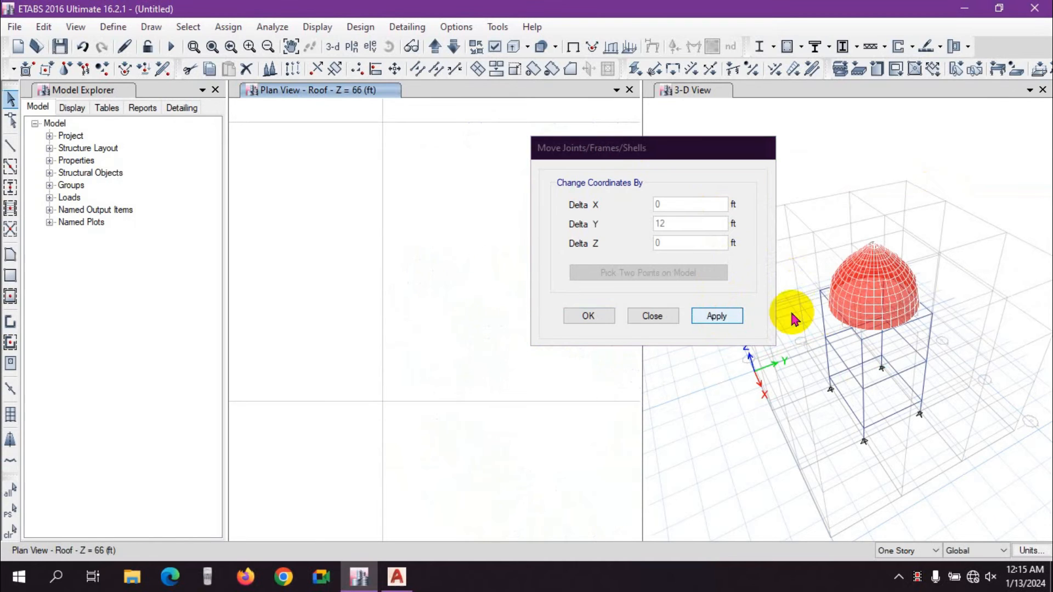
{"action": "left_click", "coordinate": [606, 315]}
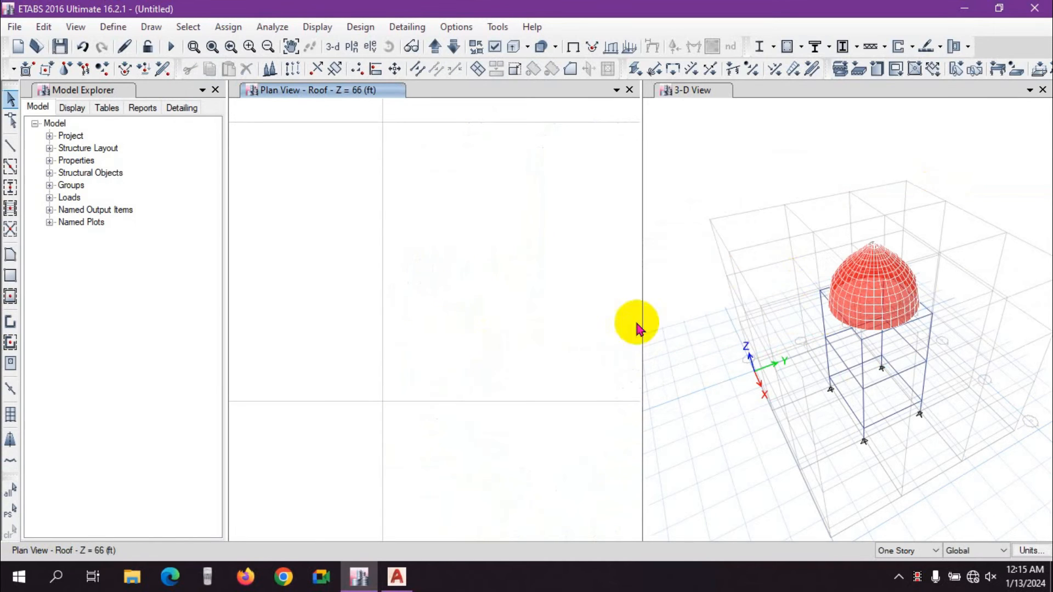
{"action": "scroll", "coordinate": [890, 314], "scroll_direction": "up", "scroll_amount": 4}
{"action": "scroll", "coordinate": [892, 324], "scroll_direction": "down", "scroll_amount": 4}
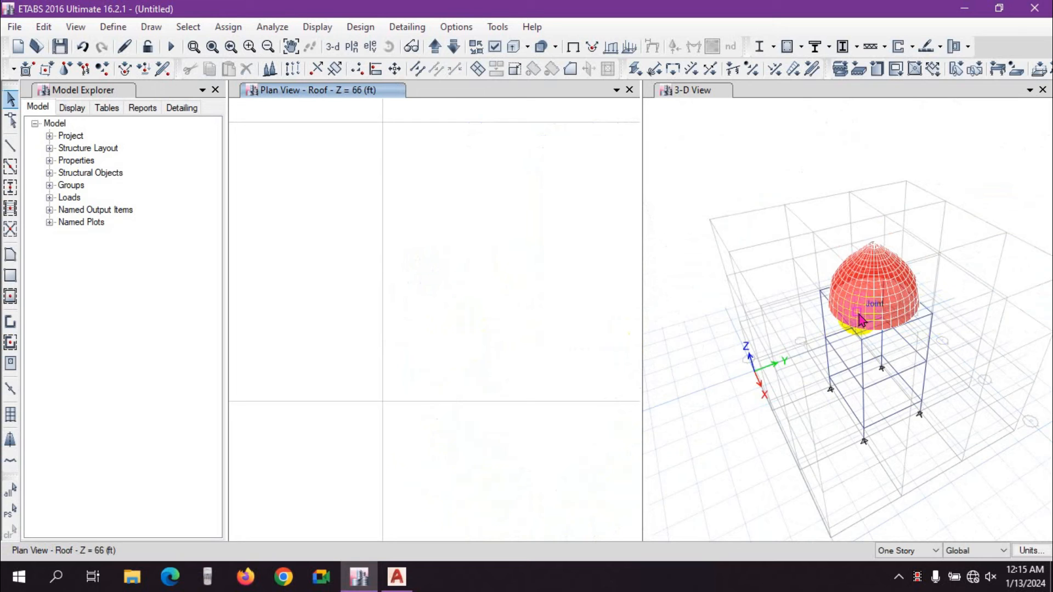
{"action": "scroll", "coordinate": [292, 306], "scroll_direction": "down", "scroll_amount": 3}
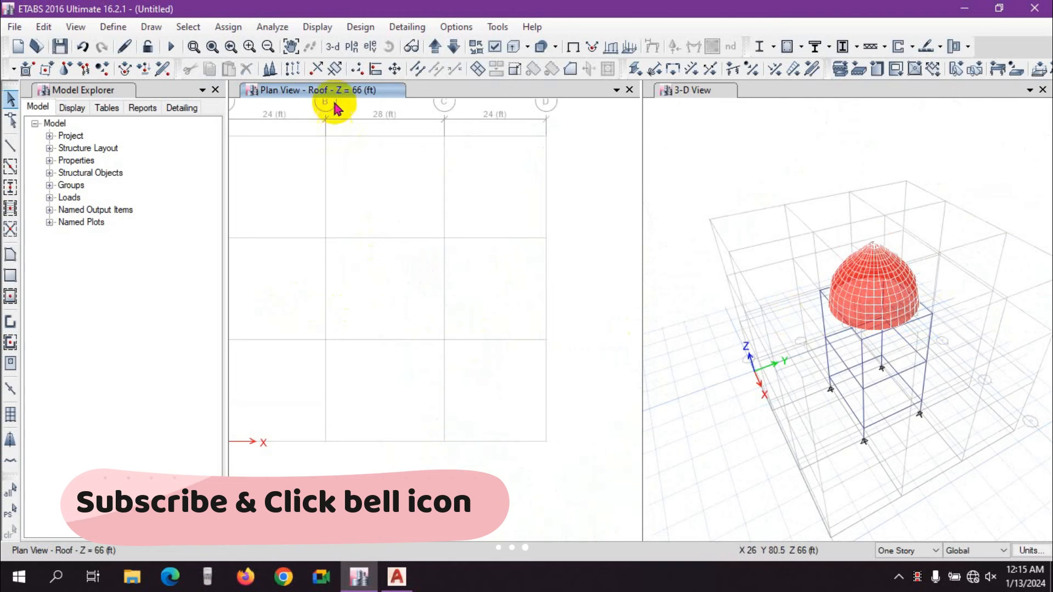
Inspect the repositioned dome and frame in the 3-D Rendered View, rotating the model, and close that view
{"action": "left_click", "coordinate": [681, 91]}
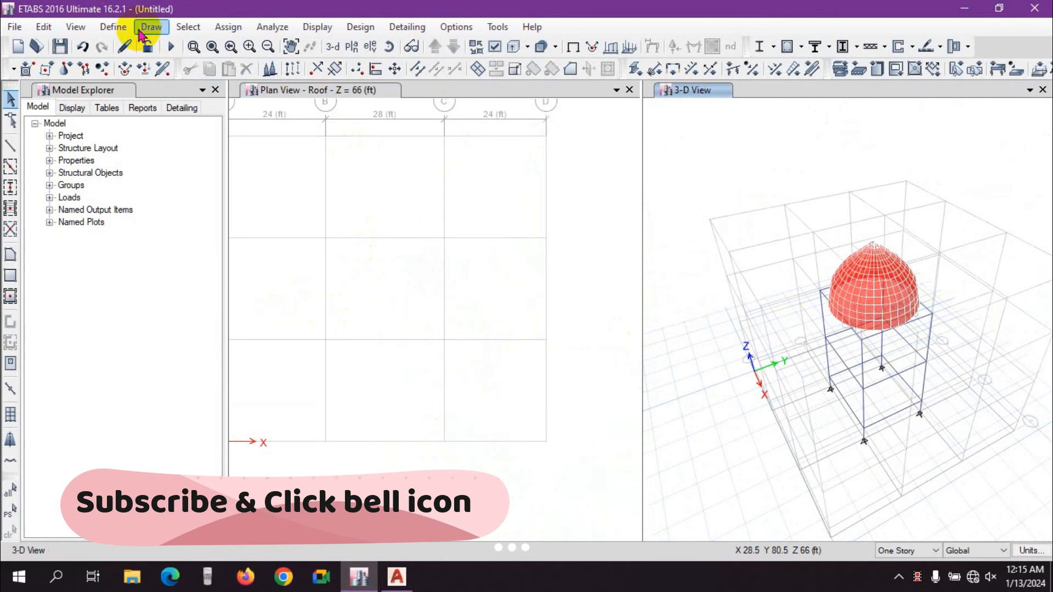
{"action": "left_click", "coordinate": [76, 27]}
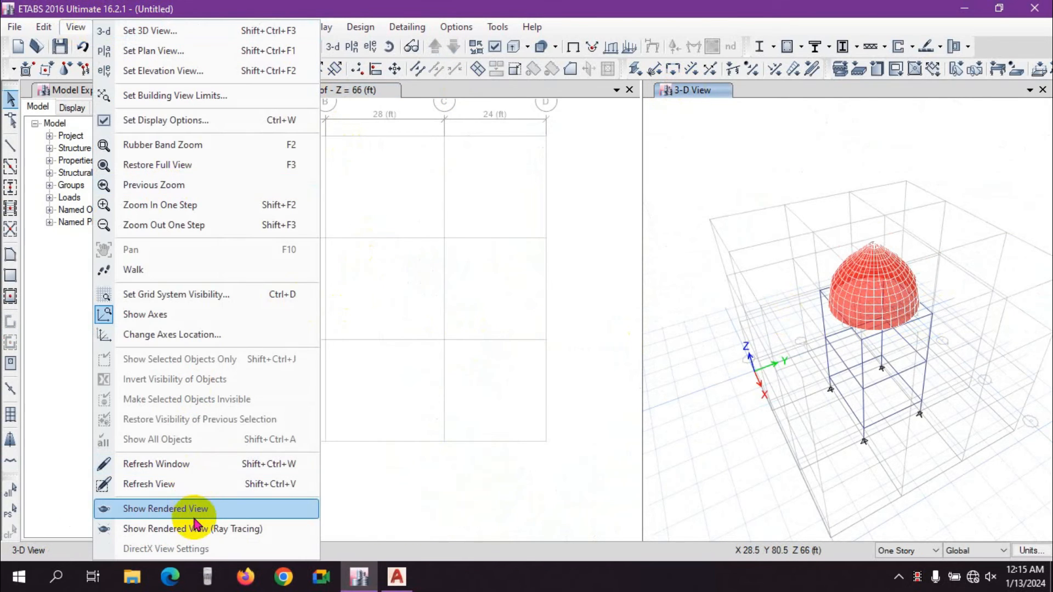
{"action": "left_click", "coordinate": [194, 515]}
{"action": "left_click_drag", "start_coordinate": [404, 247], "coordinate": [764, 404]}
{"action": "left_click", "coordinate": [849, 30]}
Orbit the 3-D model and examine how the moved dome sits over the frame
{"action": "left_click_drag", "start_coordinate": [926, 319], "coordinate": [952, 364]}
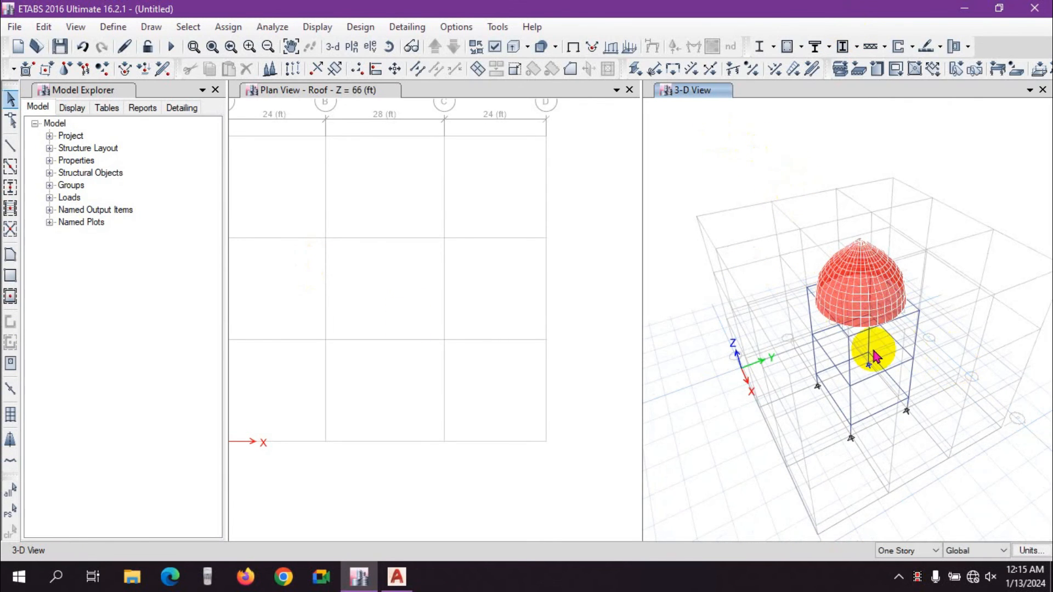
{"action": "scroll", "coordinate": [411, 310], "scroll_direction": "down", "scroll_amount": 2}
{"action": "scroll", "coordinate": [418, 305], "scroll_direction": "up", "scroll_amount": 2}
{"action": "left_click_drag", "start_coordinate": [933, 265], "coordinate": [879, 295]}
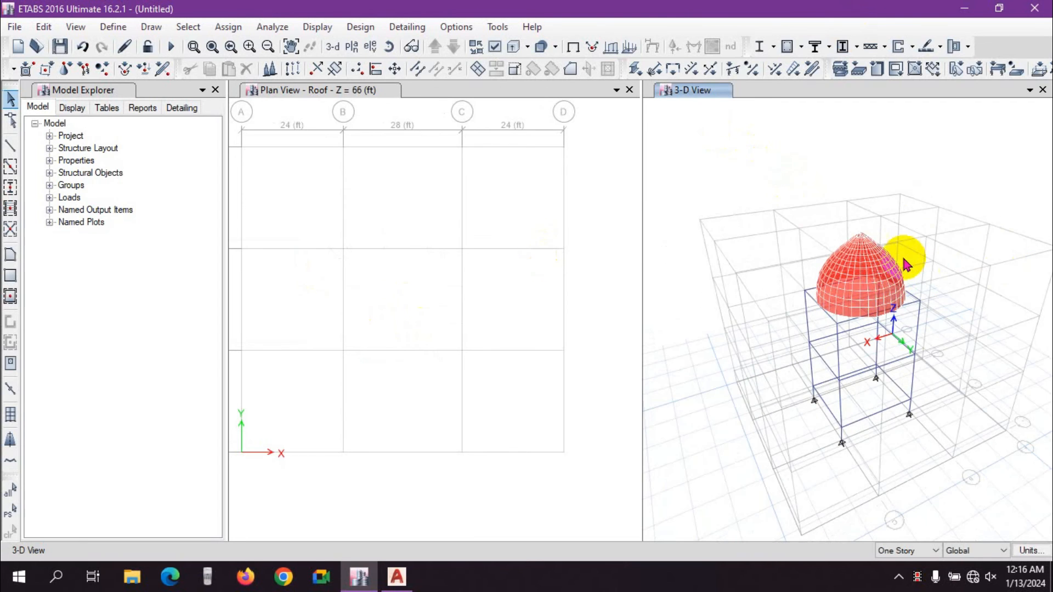
{"action": "scroll", "coordinate": [905, 265], "scroll_direction": "up", "scroll_amount": 4}
Select all Null Lines in the model by object type
{"action": "left_click", "coordinate": [147, 47]}
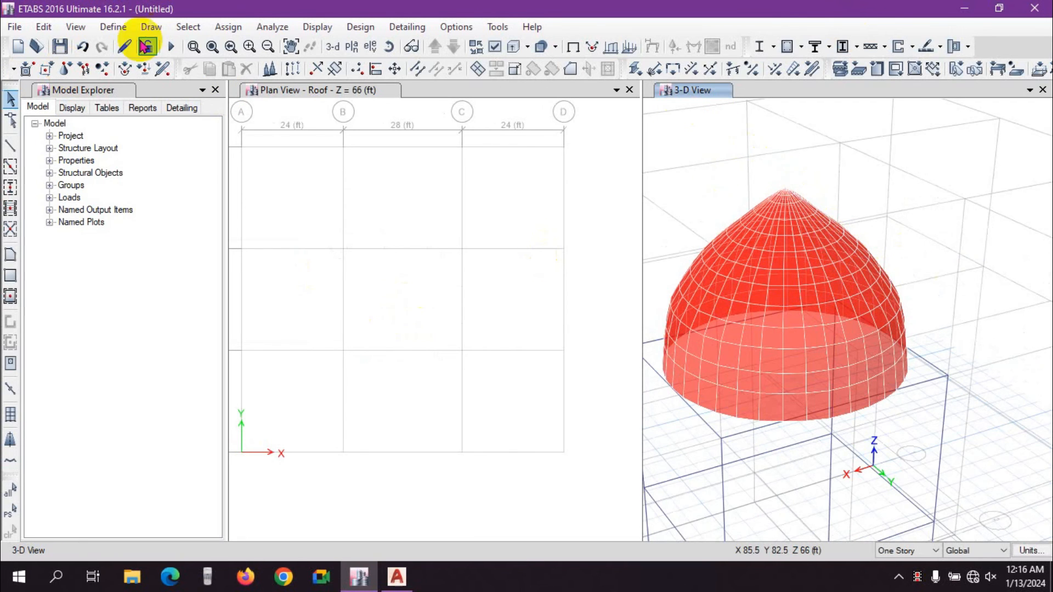
{"action": "left_click", "coordinate": [181, 28]}
{"action": "mouse_move", "coordinate": [189, 46]}
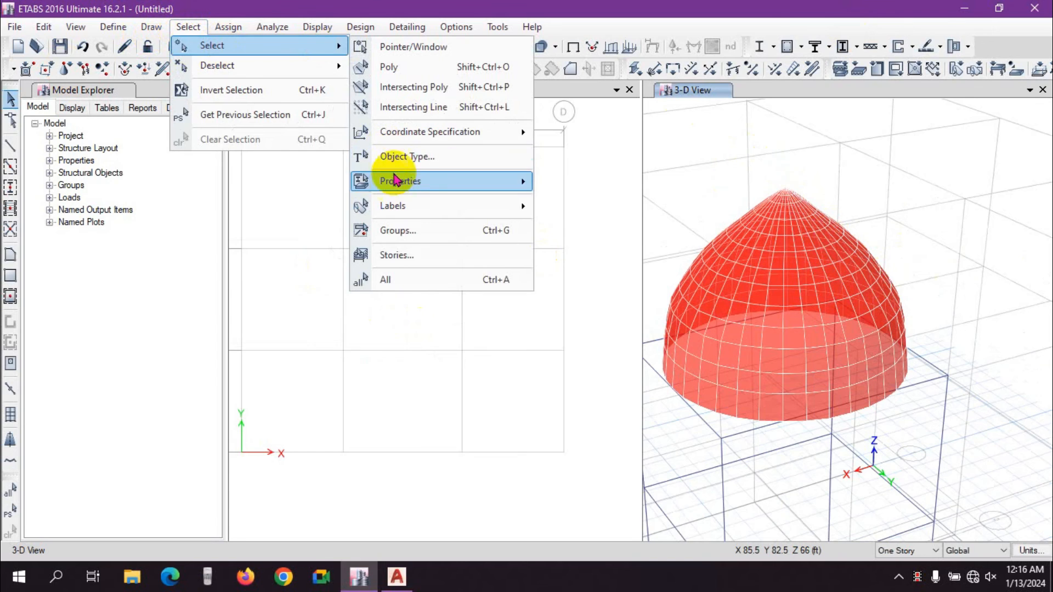
{"action": "left_click", "coordinate": [398, 155]}
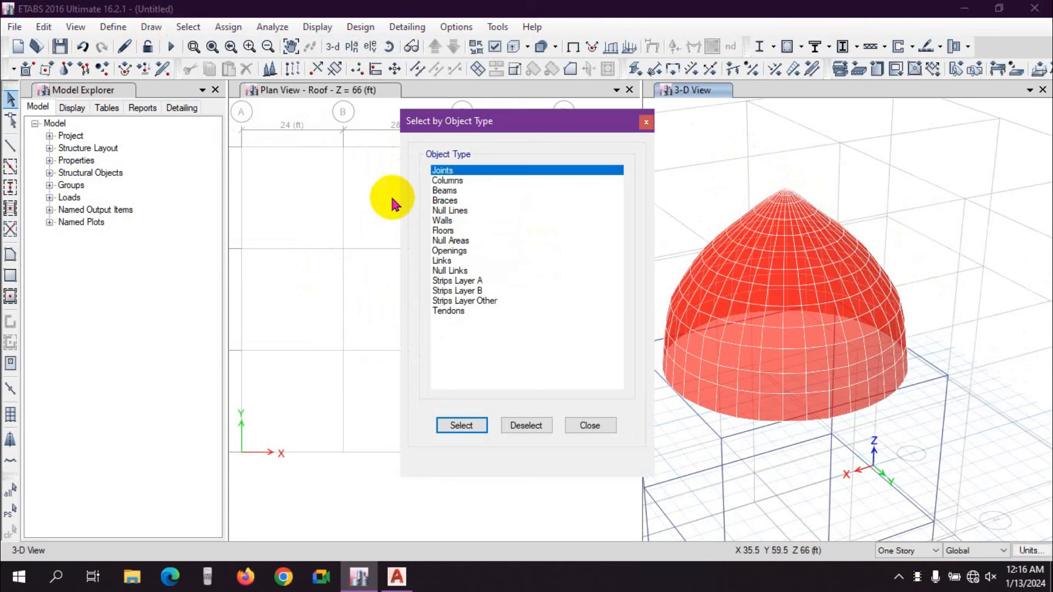
{"action": "left_click", "coordinate": [458, 242]}
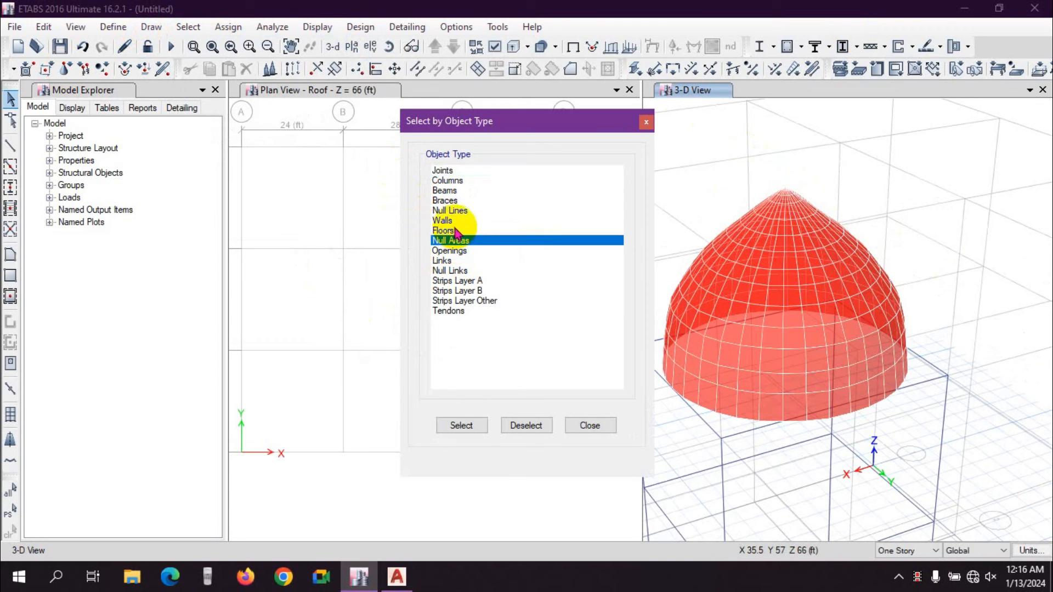
{"action": "left_click", "coordinate": [453, 211]}
{"action": "left_click", "coordinate": [461, 426]}
{"action": "left_click", "coordinate": [591, 425]}
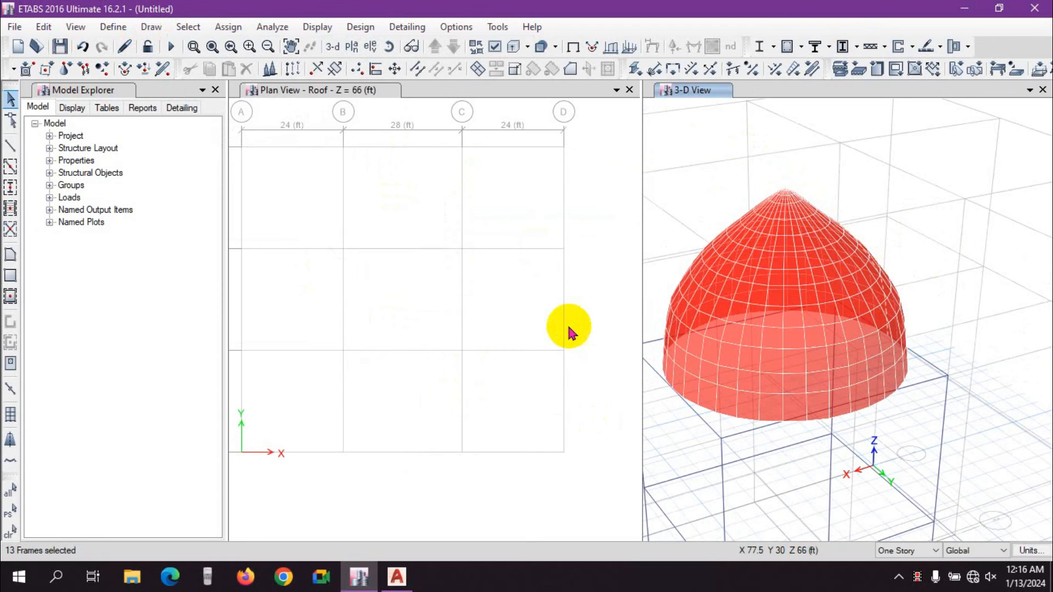
Examine the dome's base ring against the roof beams at close range and restore the default 3-D view of the whole building
{"action": "scroll", "coordinate": [760, 320], "scroll_direction": "up", "scroll_amount": 4}
{"action": "scroll", "coordinate": [760, 321], "scroll_direction": "down", "scroll_amount": 4}
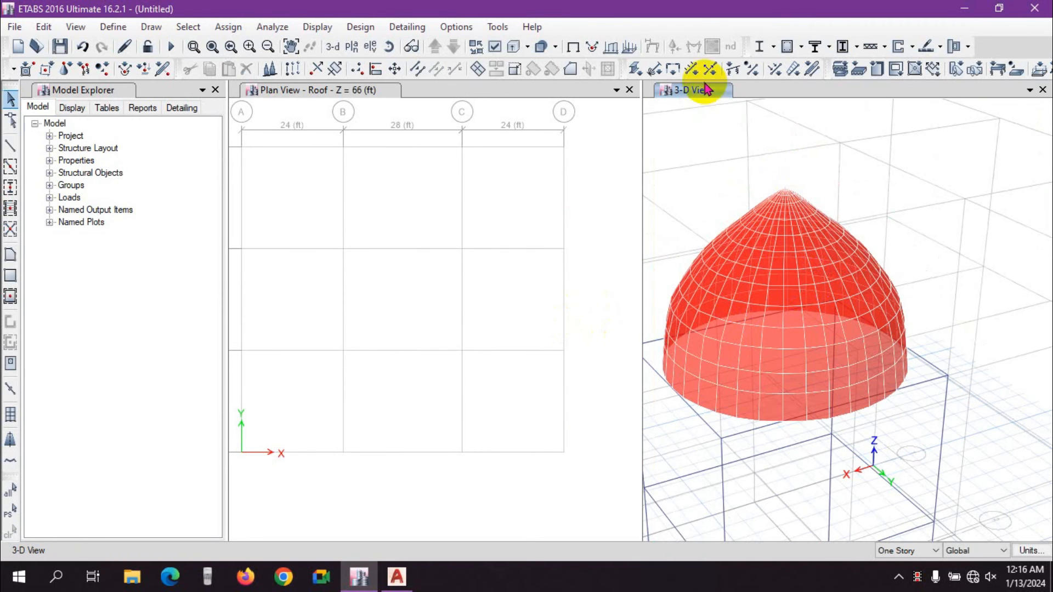
{"action": "scroll", "coordinate": [842, 290], "scroll_direction": "down", "scroll_amount": 3}
{"action": "scroll", "coordinate": [841, 290], "scroll_direction": "up", "scroll_amount": 4}
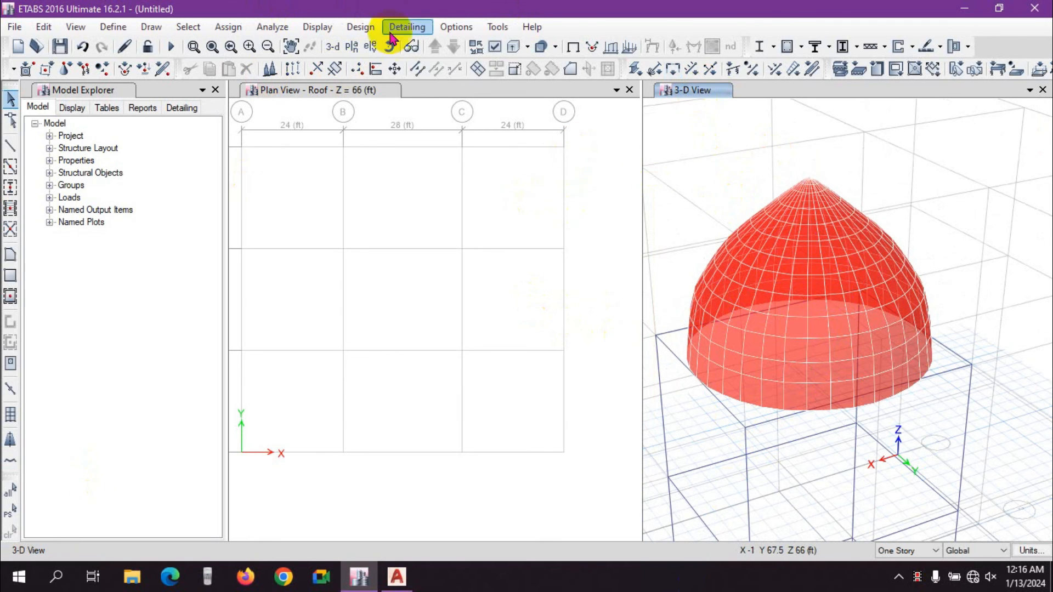
{"action": "left_click", "coordinate": [332, 46]}
{"action": "scroll", "coordinate": [873, 190], "scroll_direction": "up", "scroll_amount": 3}
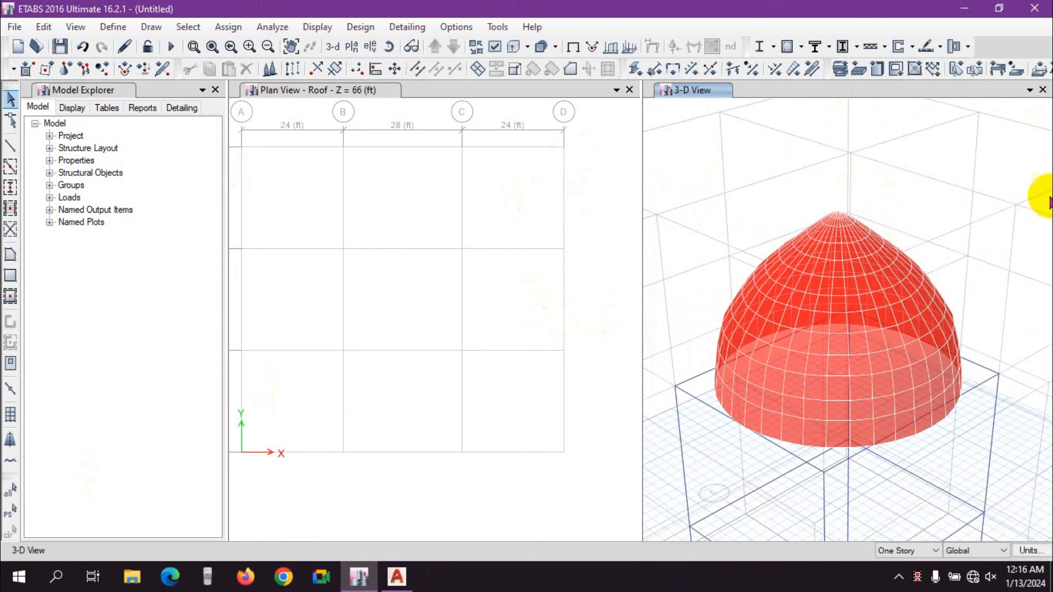
{"action": "left_click", "coordinate": [712, 375]}
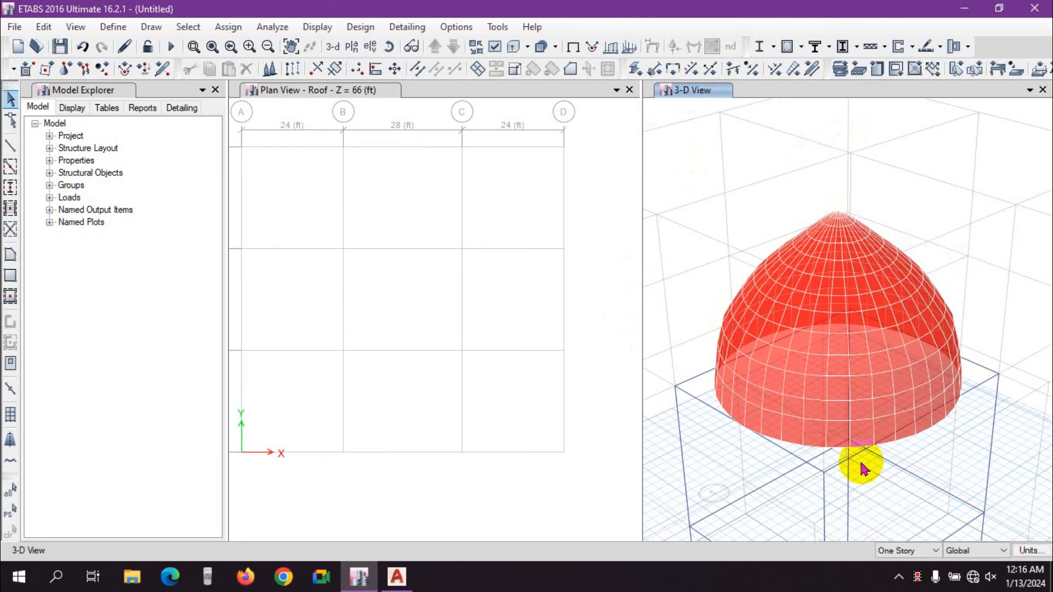
{"action": "middle_click_drag", "start_coordinate": [861, 469], "coordinate": [873, 423]}
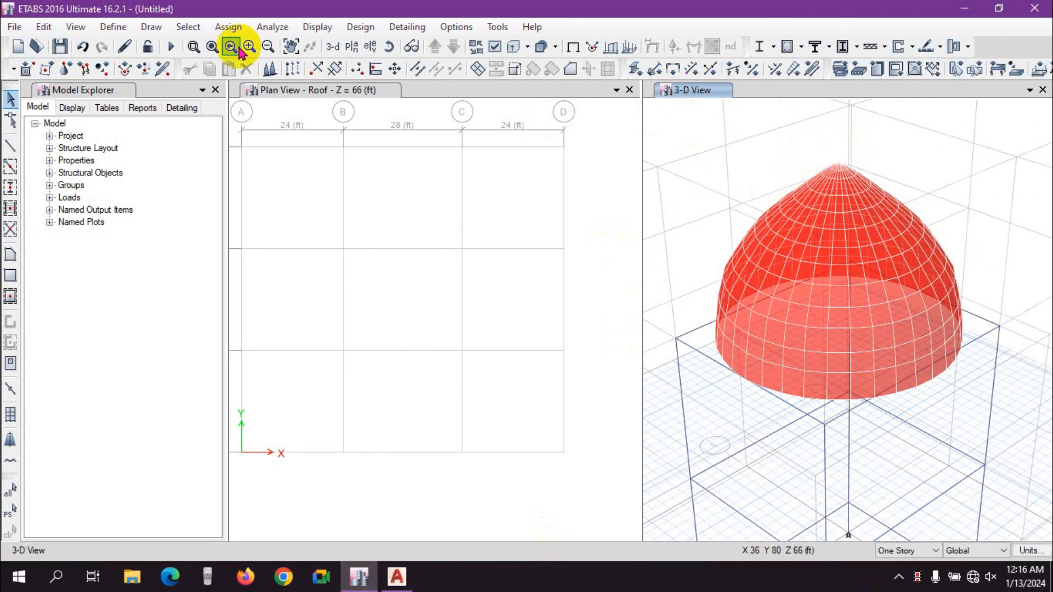
{"action": "left_click", "coordinate": [333, 47]}
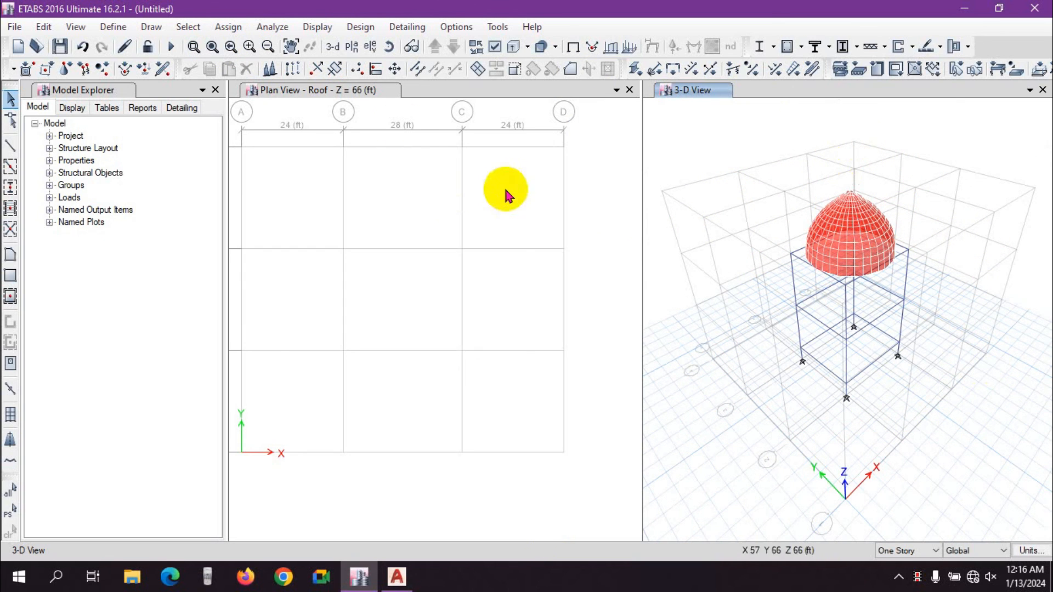
{"action": "left_click", "coordinate": [333, 89]}
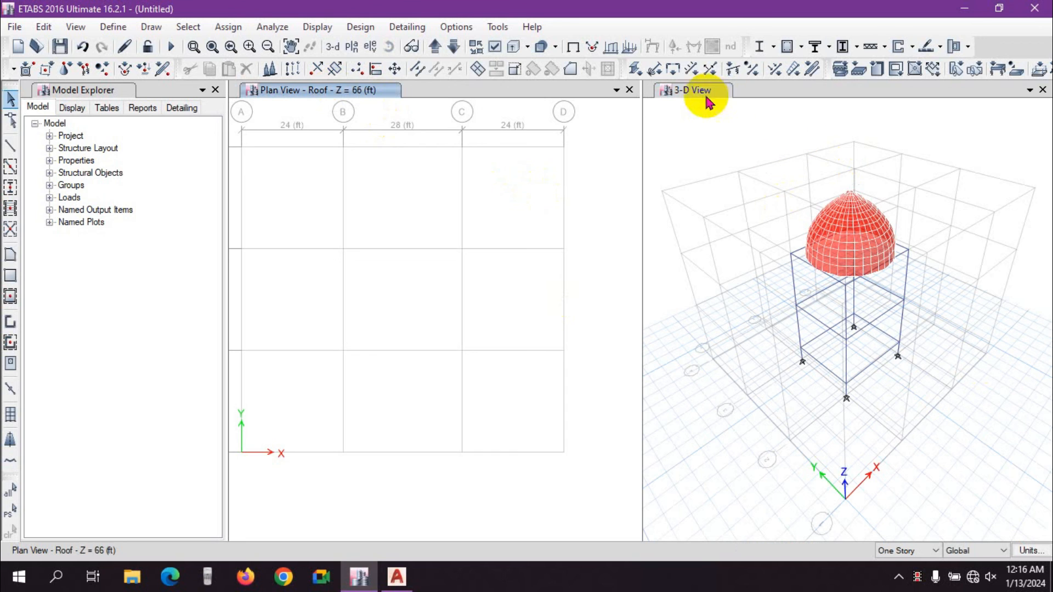
{"action": "left_click", "coordinate": [672, 92]}
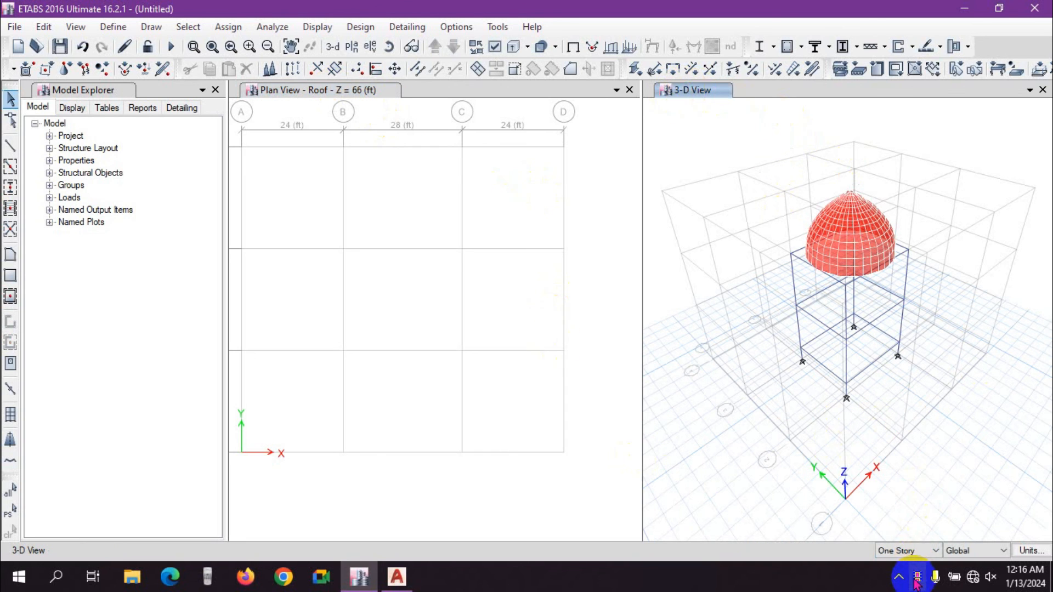